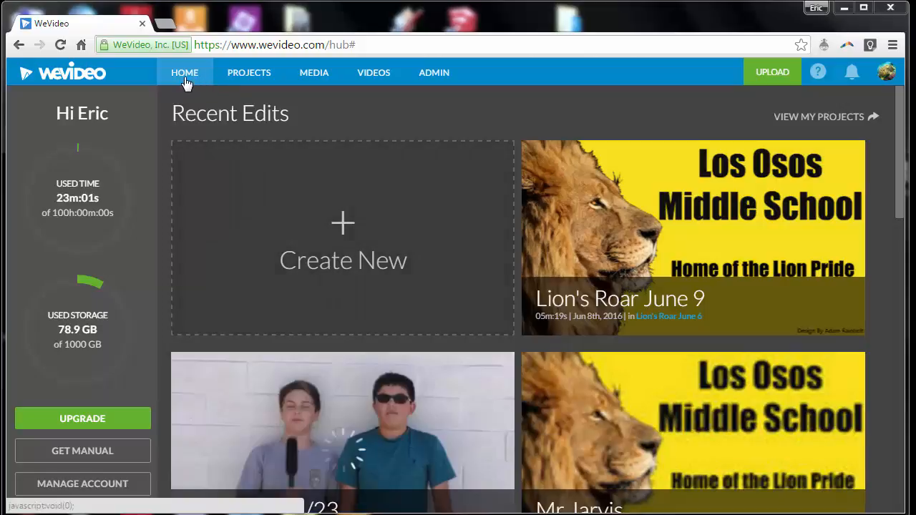
Step: Start a new project from the projects list and title it "Practice", leaving the description empty
left_click(258, 80)
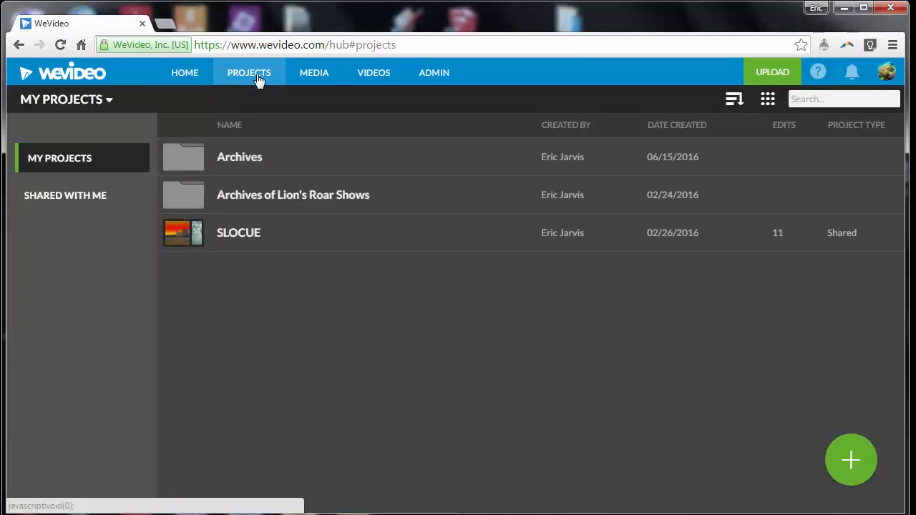
left_click(850, 459)
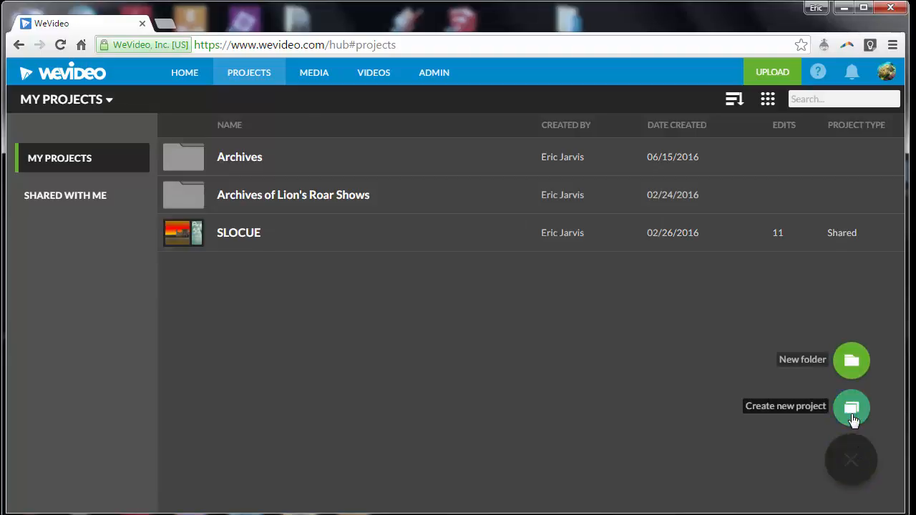
left_click(851, 413)
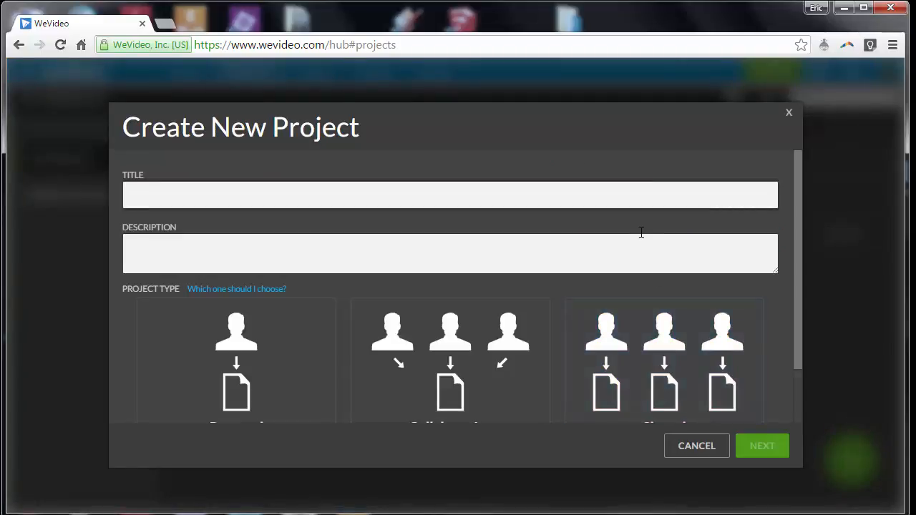
type("Practic")
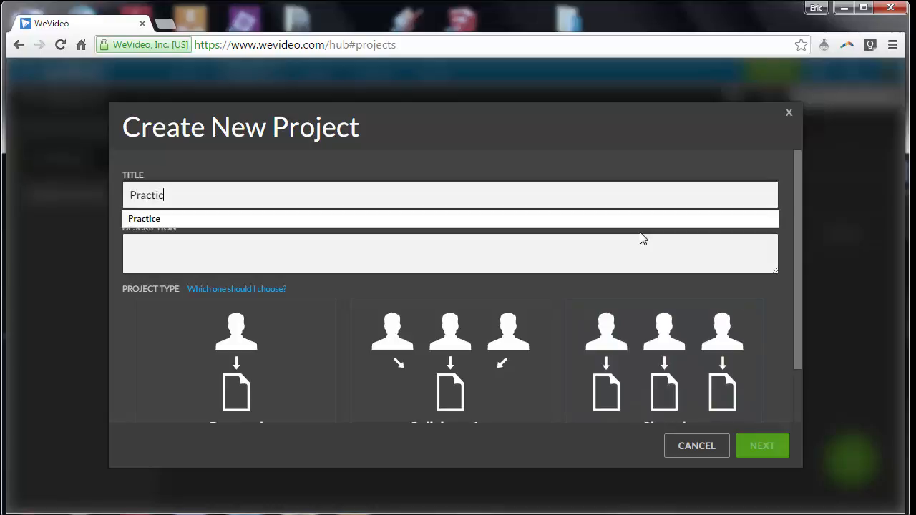
type("e")
left_click(686, 258)
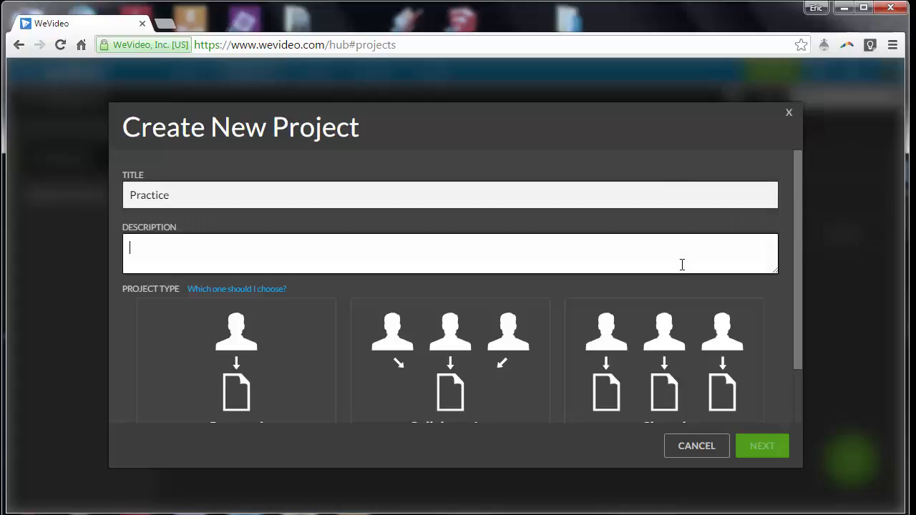
Step: Set the new project's type to Shared and continue to adding members
scroll(796, 286, "down", 2)
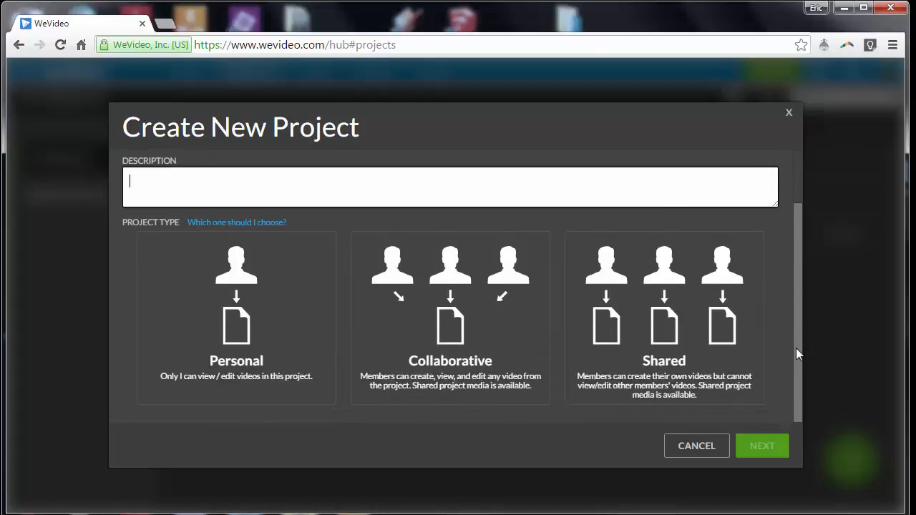
left_click(691, 317)
left_click(719, 339)
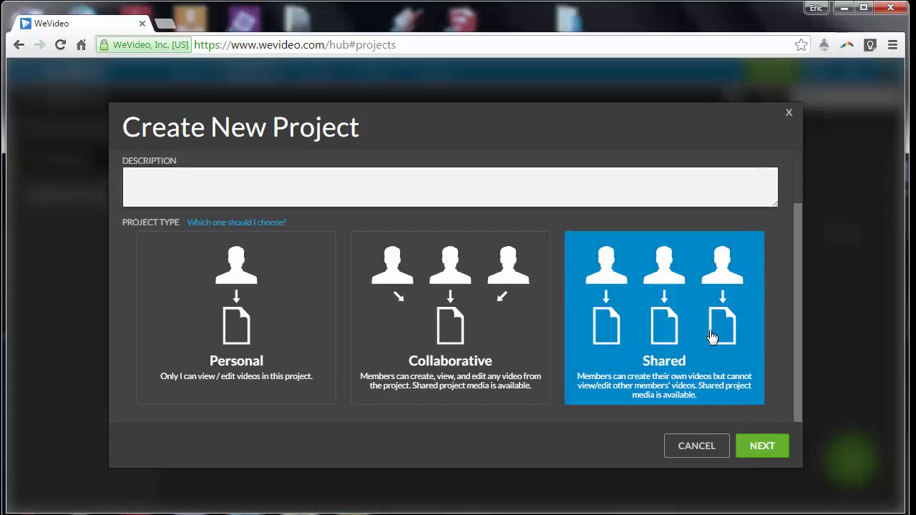
left_click(519, 311)
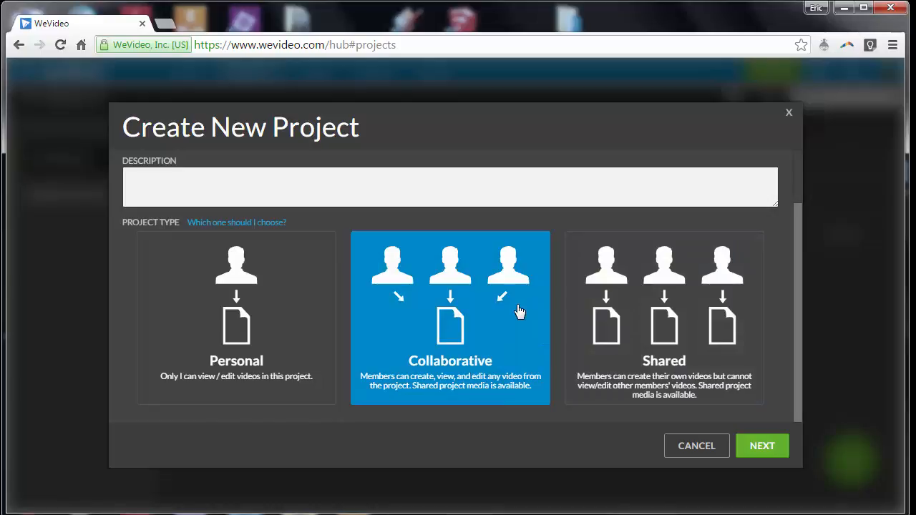
left_click(633, 344)
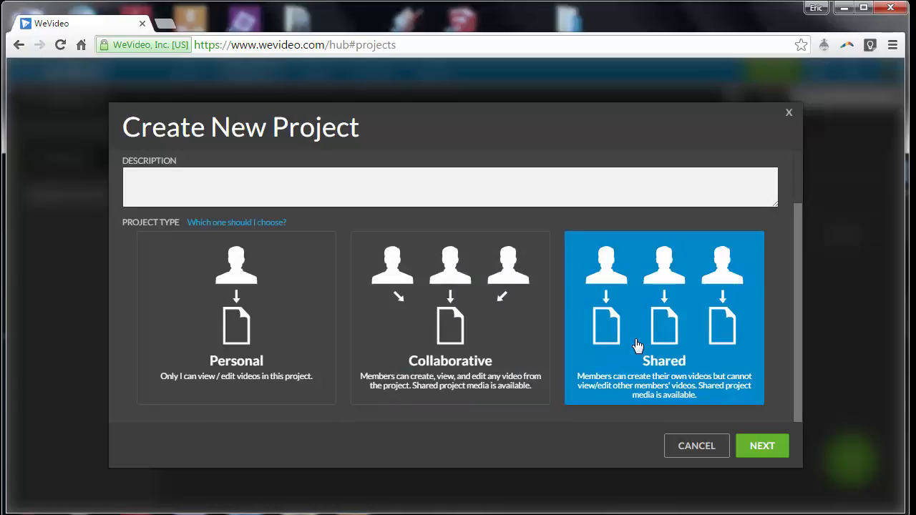
left_click(763, 448)
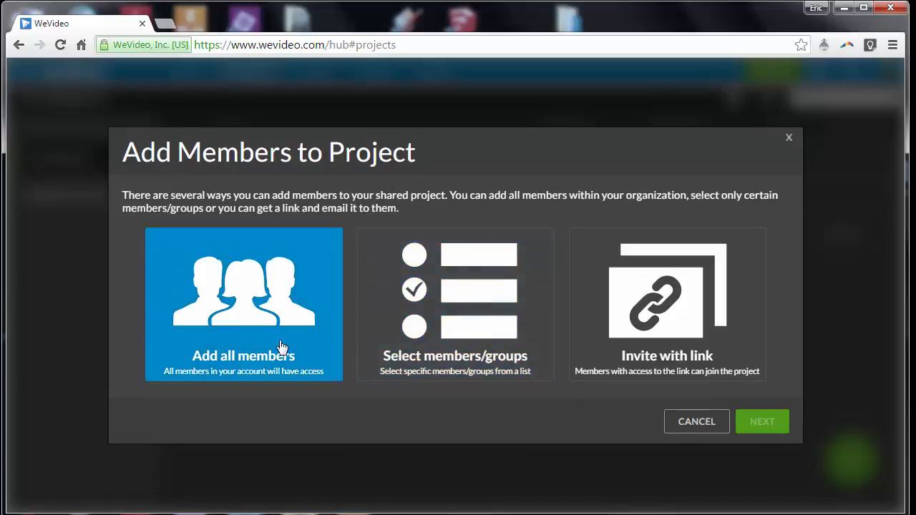
left_click_drag(490, 438, 313, 362)
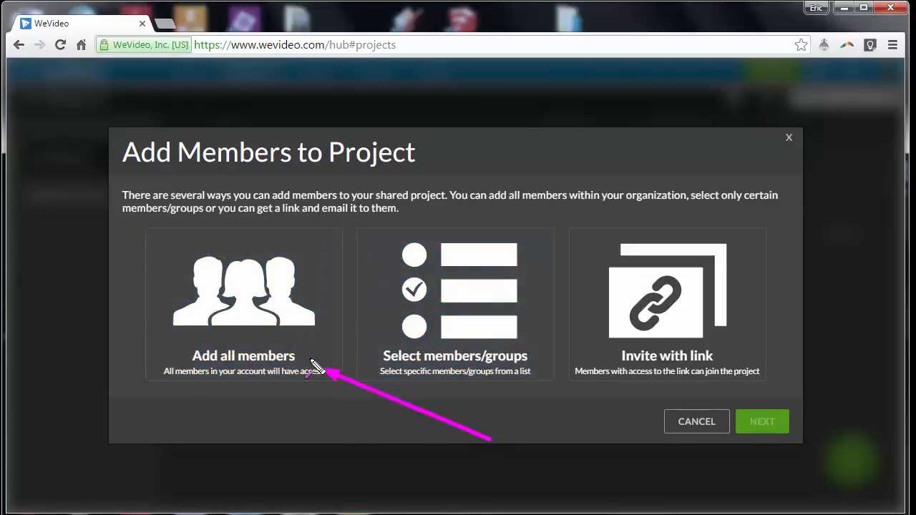
mouse_move(530, 414)
left_mouse_down()
mouse_move(503, 390)
mouse_move(490, 351)
left_mouse_up()
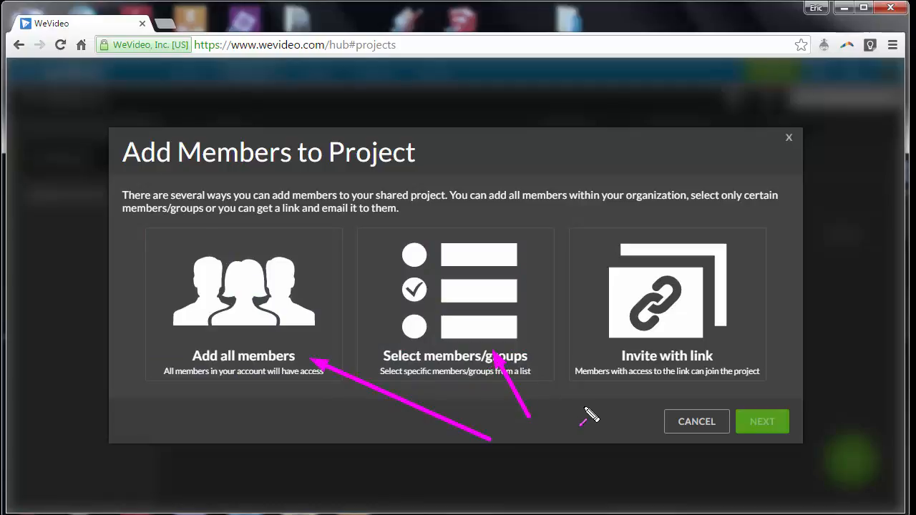
key("Escape")
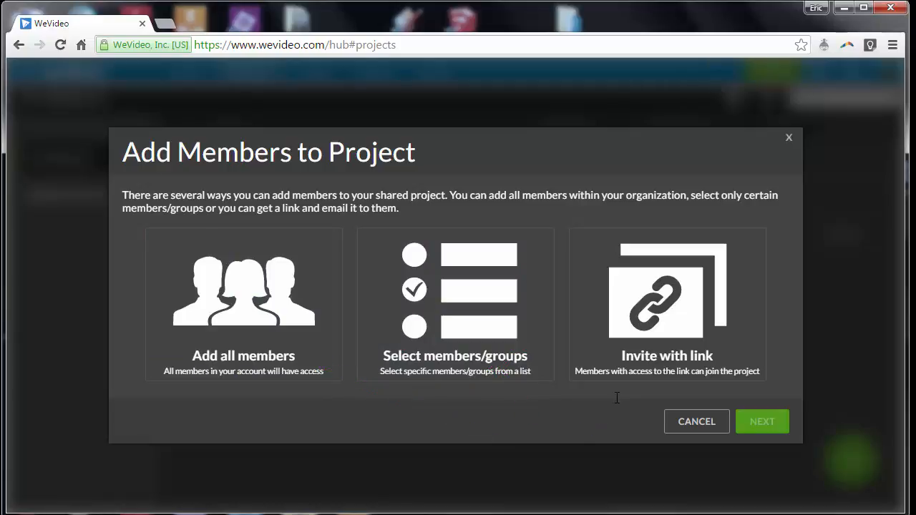
left_click_drag(600, 412, 647, 353)
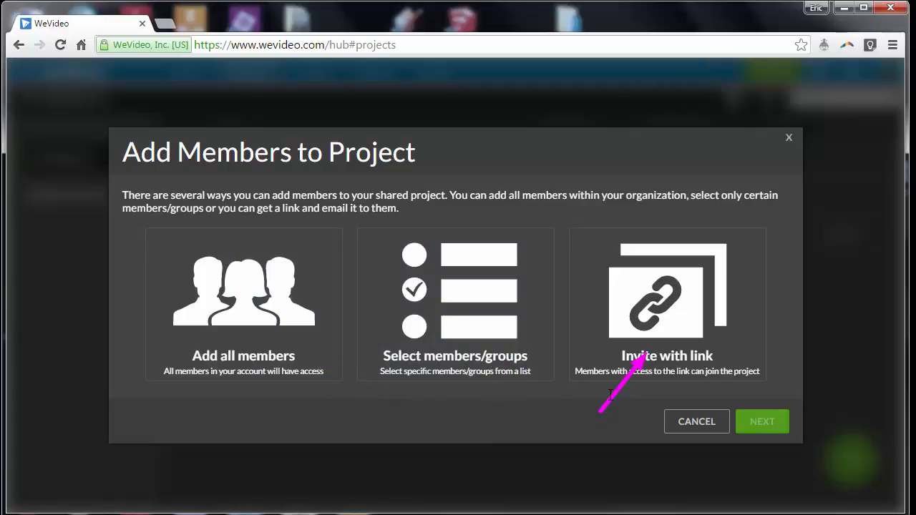
key("Escape")
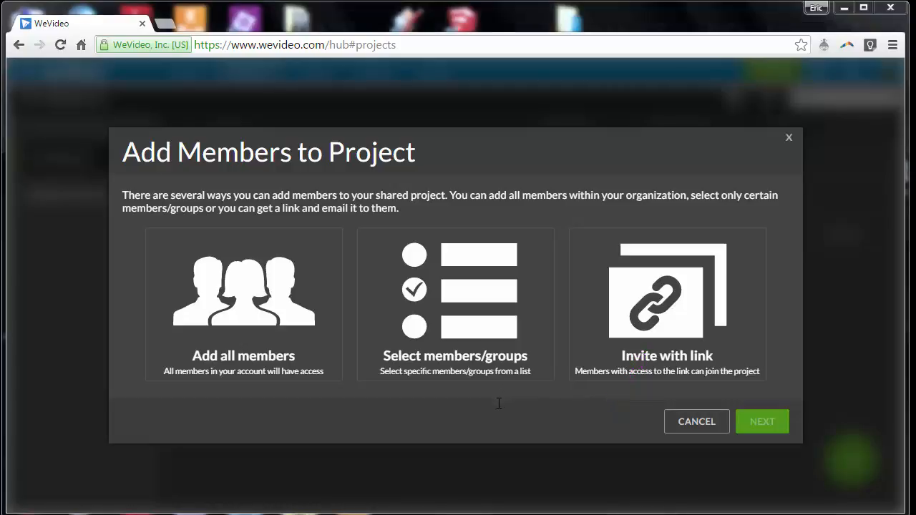
Step: Give all members of the account access to the project and continue to adding media
left_click(481, 319)
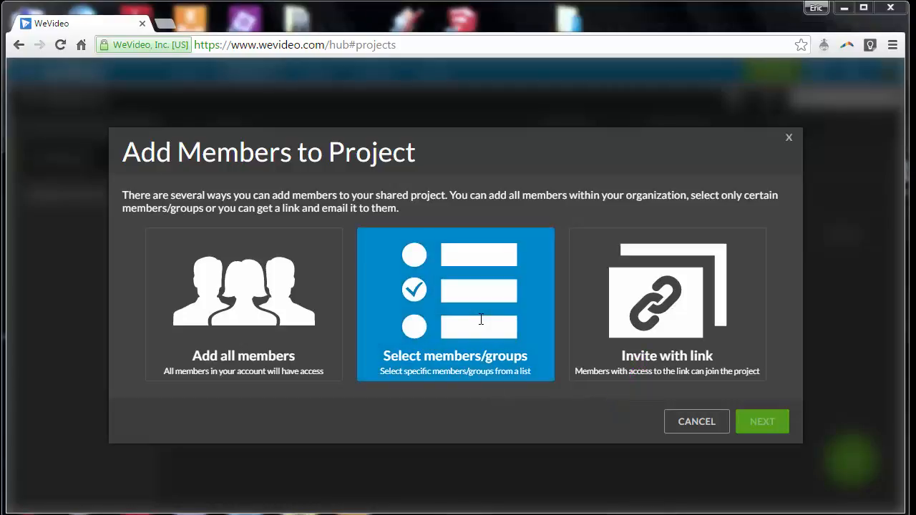
left_click(312, 320)
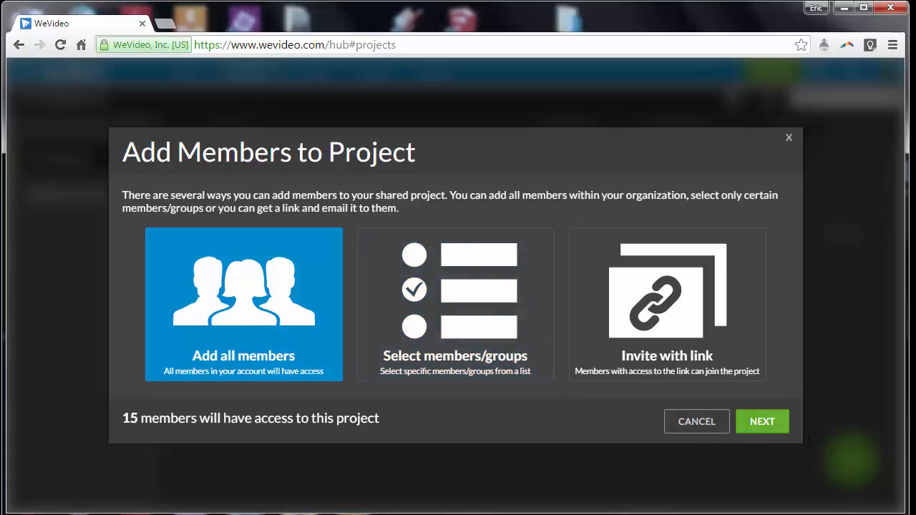
left_click(771, 422)
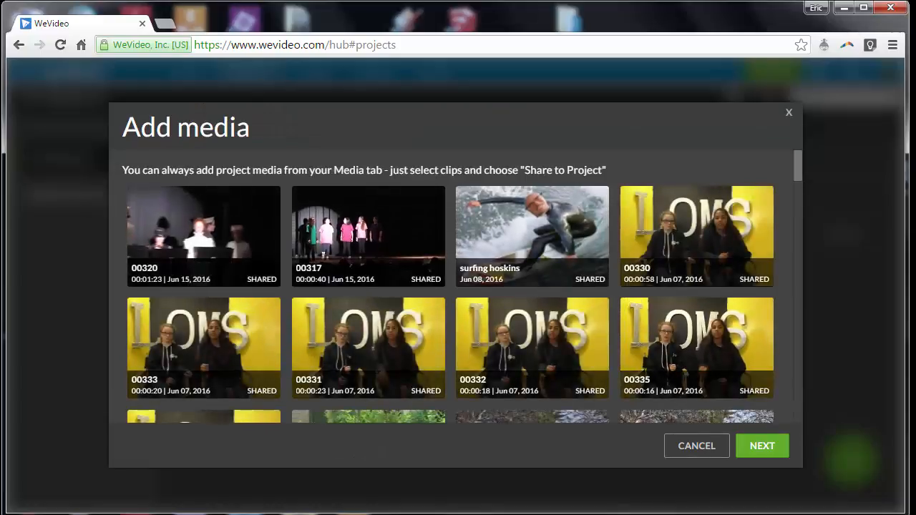
Step: Add clip 00320 and the surfing photo to the project's media and finish creating the project
left_click(203, 236)
left_click(368, 236)
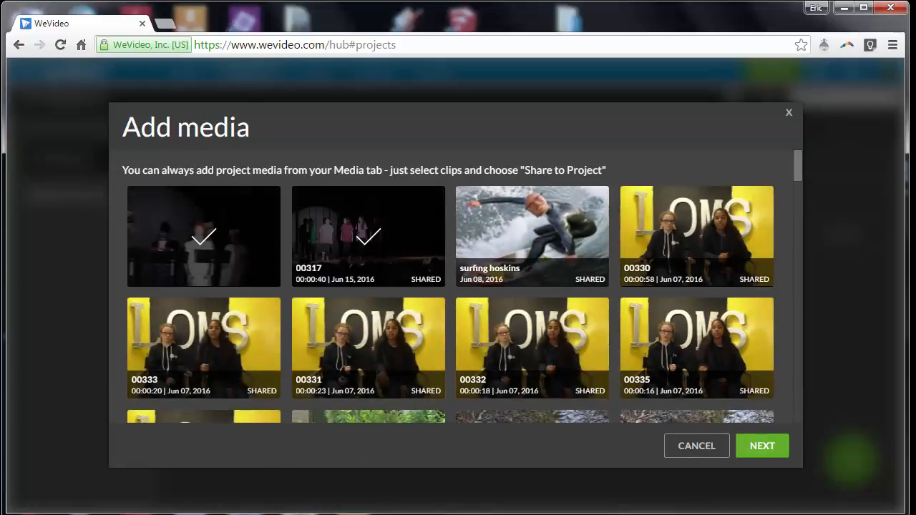
left_click(364, 232)
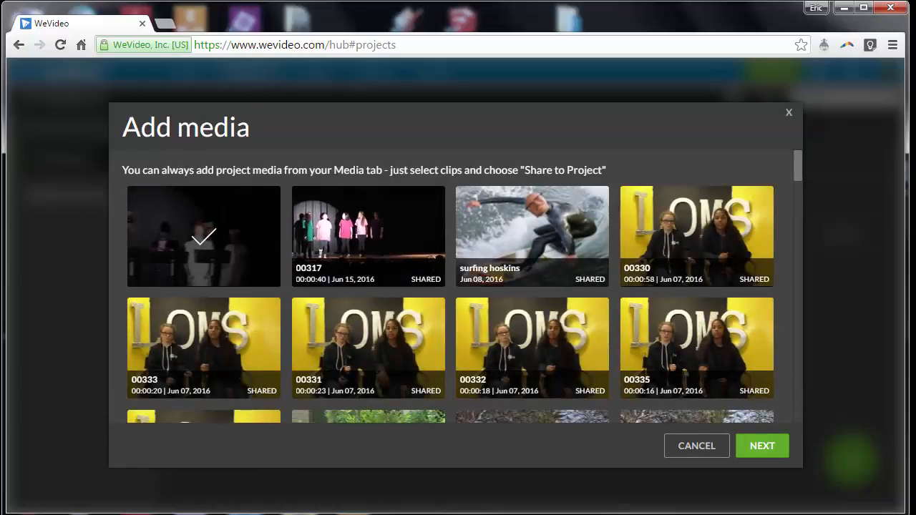
left_click(533, 215)
left_click(762, 444)
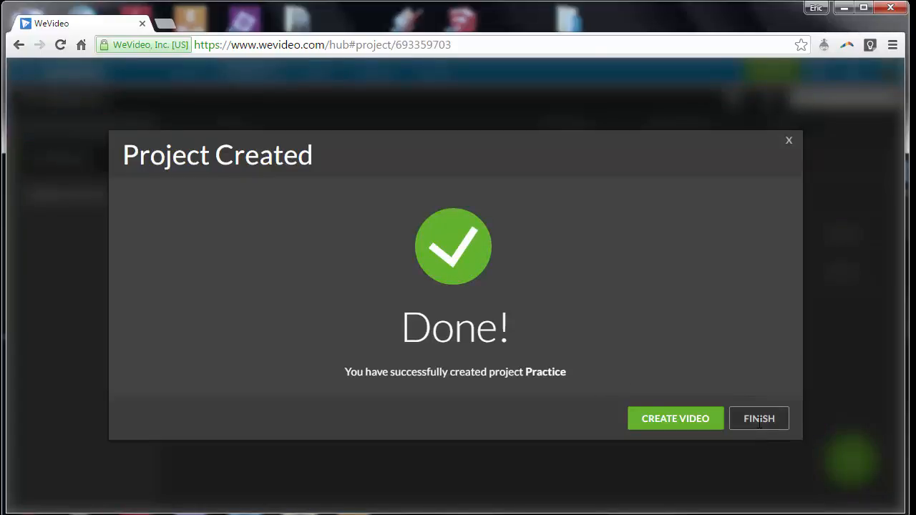
left_click(759, 419)
Step: Share clip 00331 from My Media to the Practice project in My Projects
left_click(316, 75)
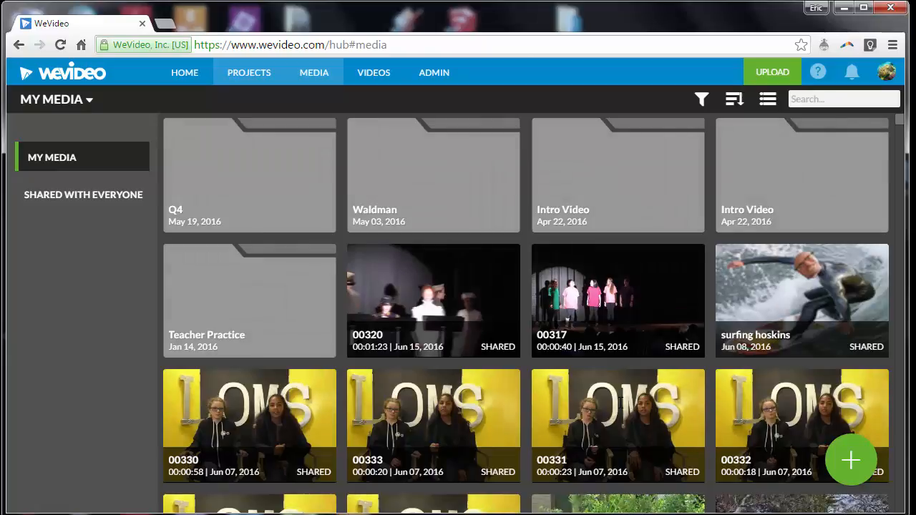
left_click(611, 429)
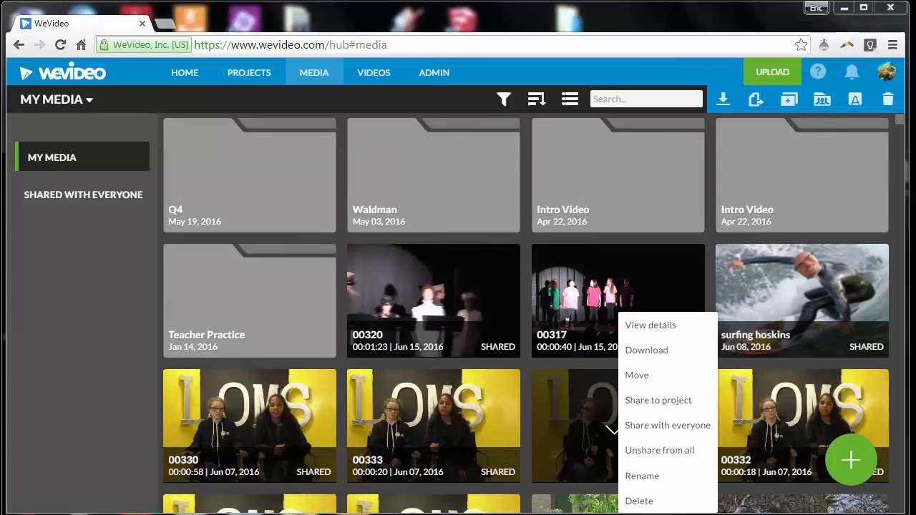
left_click(667, 401)
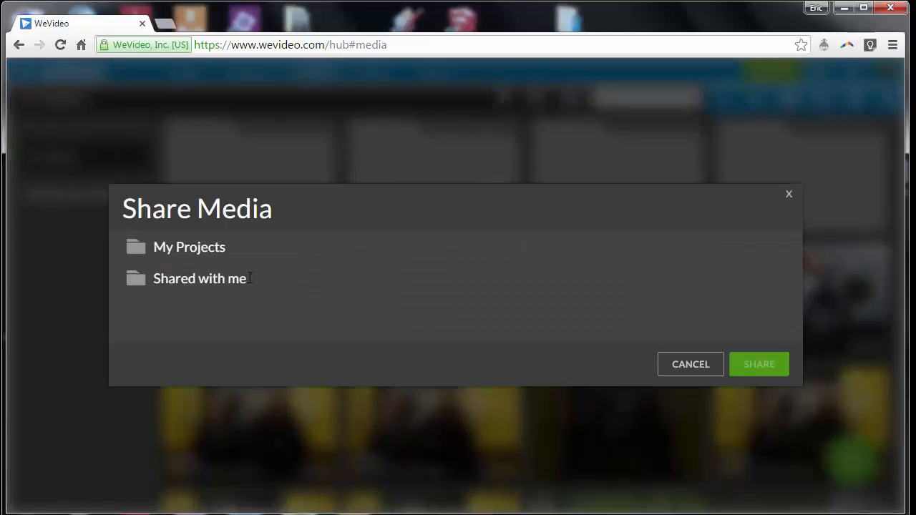
left_click(207, 256)
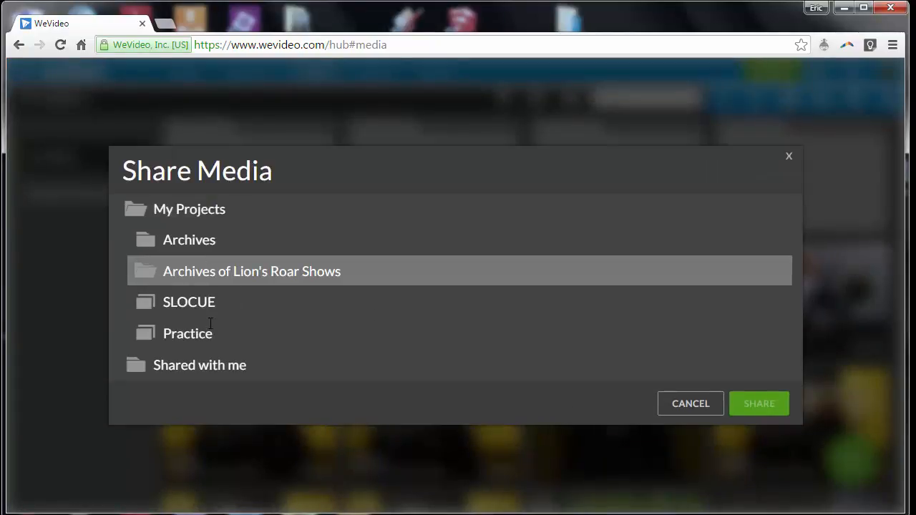
left_click(207, 267)
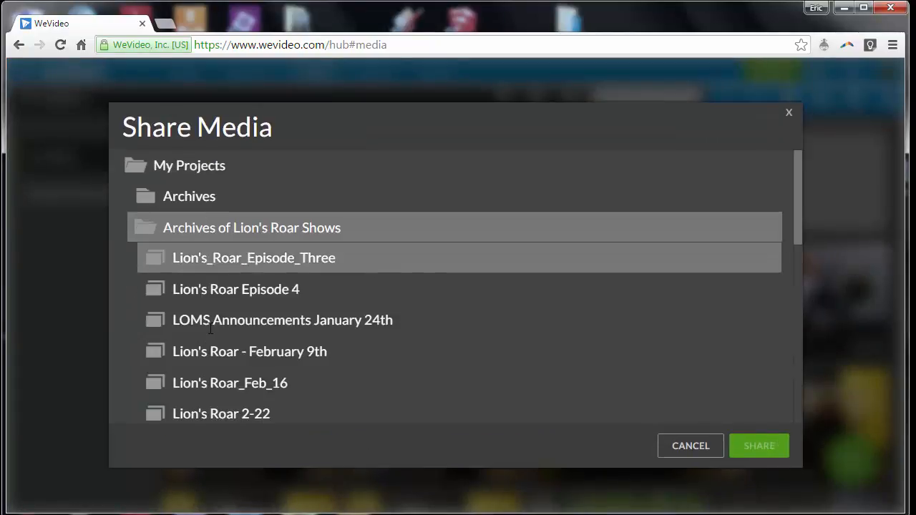
double_click(197, 166)
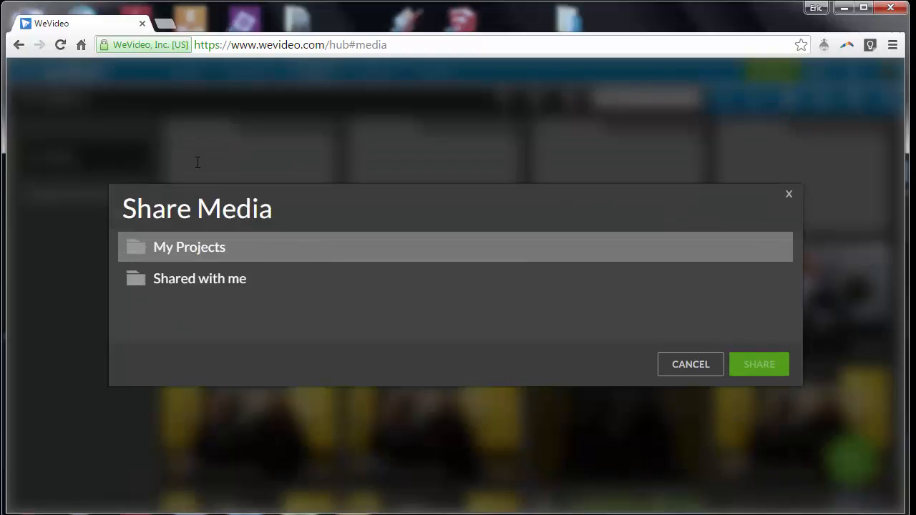
left_click(203, 245)
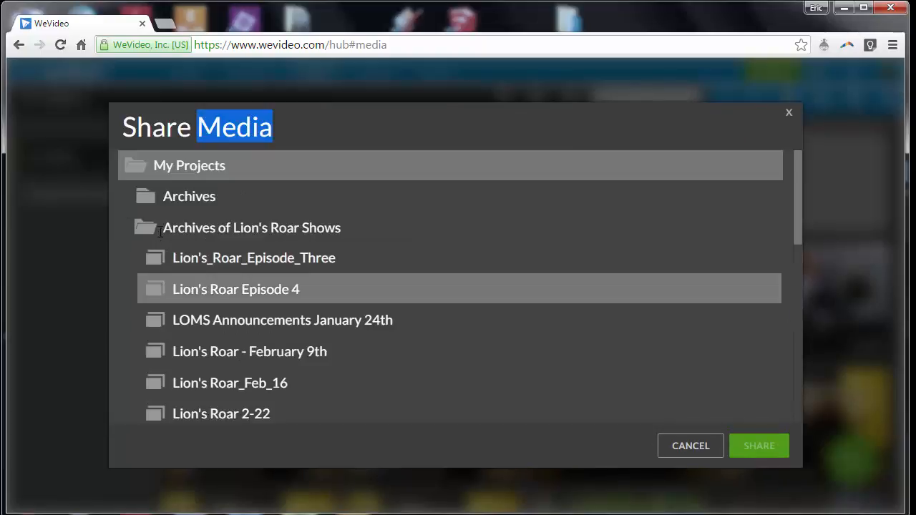
left_click(165, 230)
left_click(173, 336)
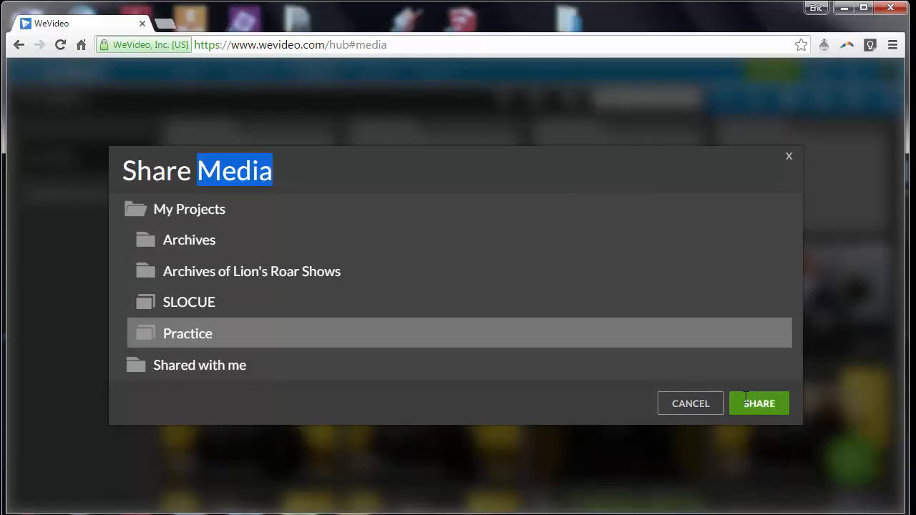
left_click(745, 403)
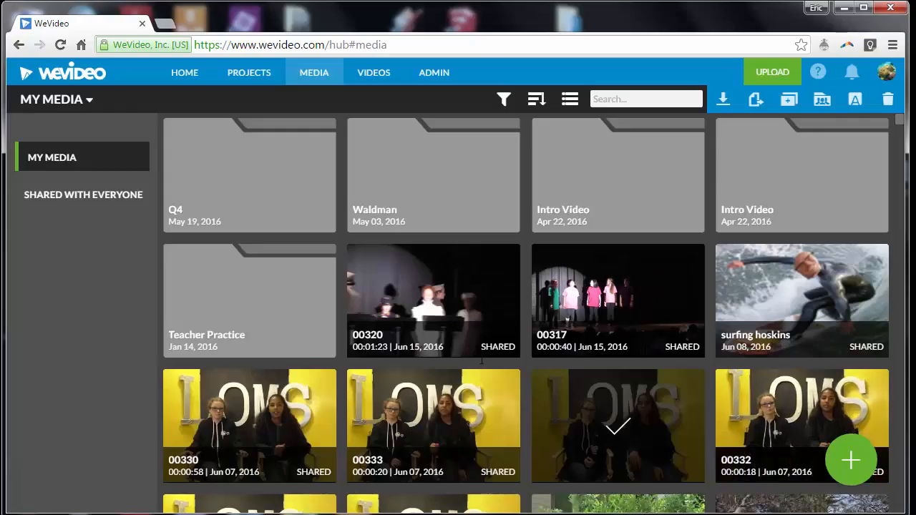
Step: Examine the projects shared with this account and return to the My Projects list
left_click(247, 72)
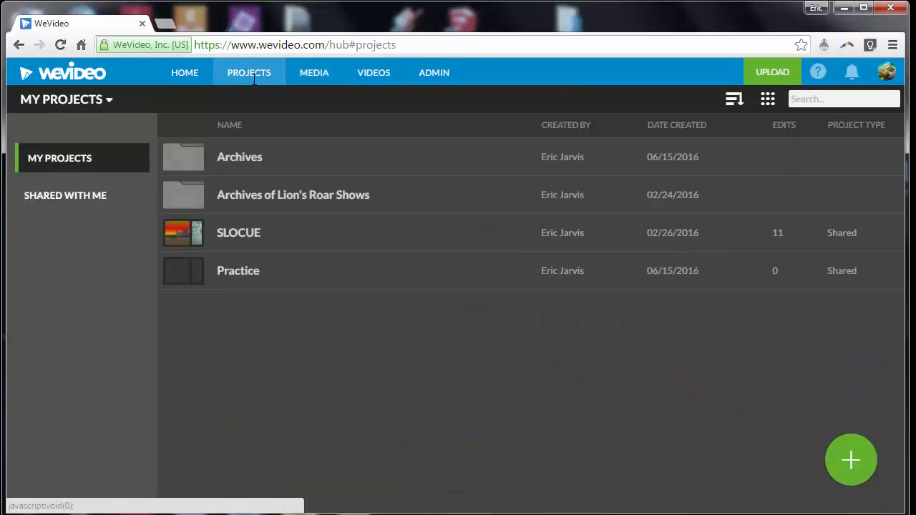
left_click(53, 193)
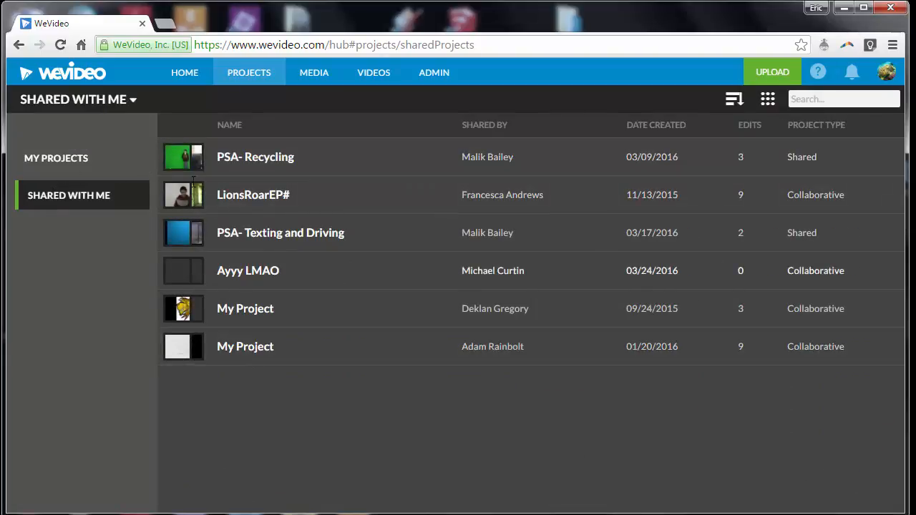
left_click(67, 160)
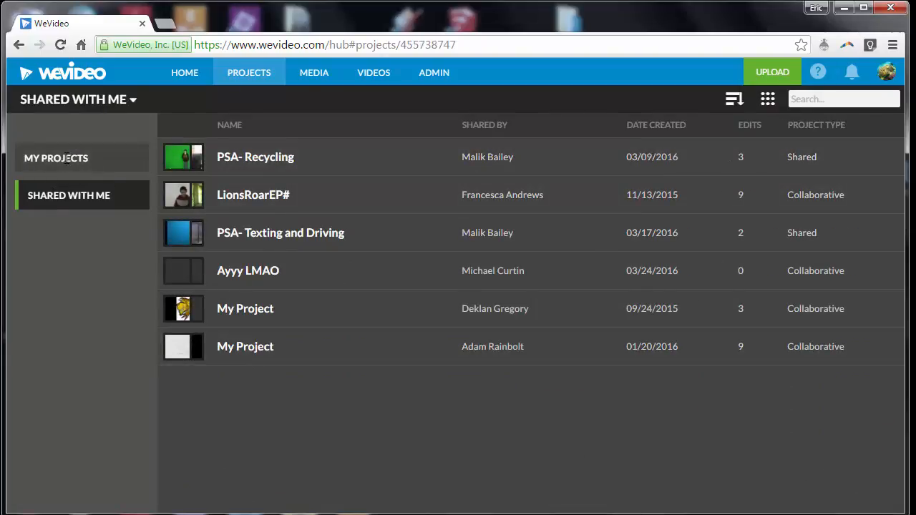
left_click(136, 200)
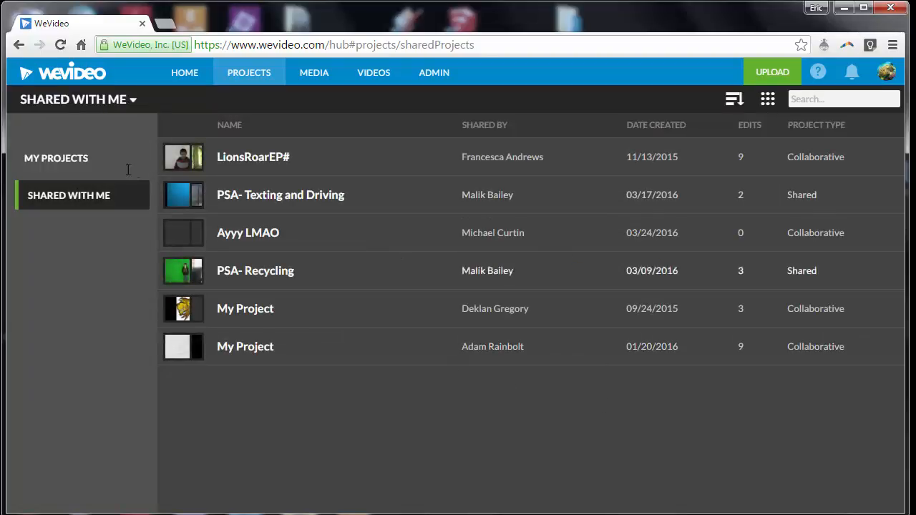
left_click(133, 163)
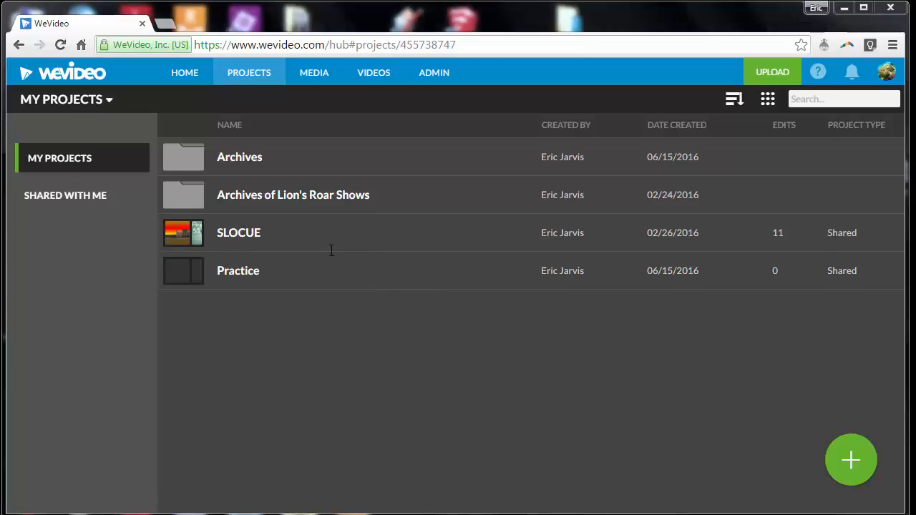
Step: Open the SLOCUE project from My Projects and start a new video edit in it
double_click(274, 229)
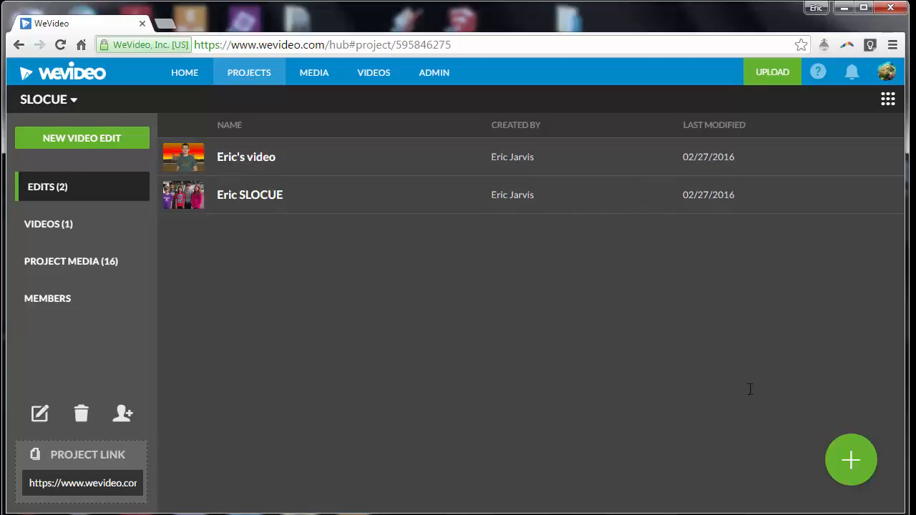
mouse_move(750, 389)
left_mouse_down()
mouse_move(565, 253)
mouse_move(561, 170)
mouse_move(544, 165)
mouse_move(535, 200)
mouse_move(531, 169)
mouse_move(512, 188)
mouse_move(515, 159)
left_mouse_up()
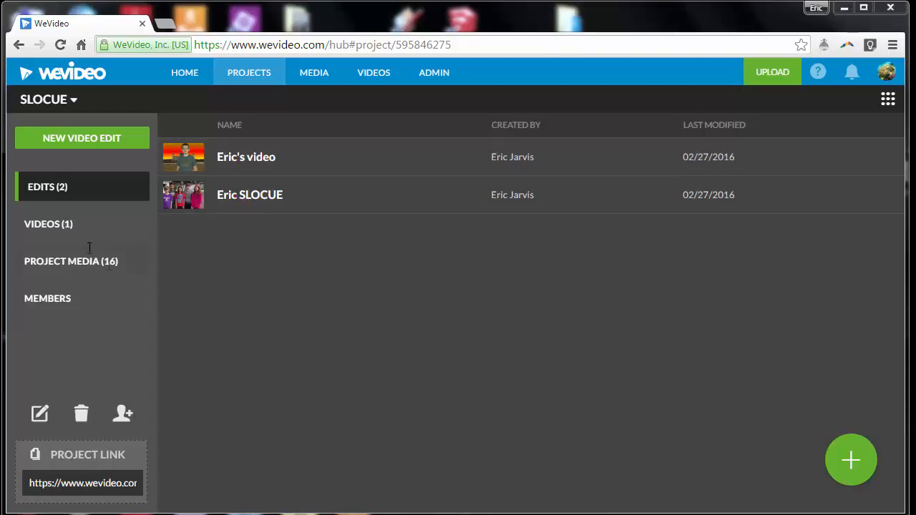
left_click(90, 136)
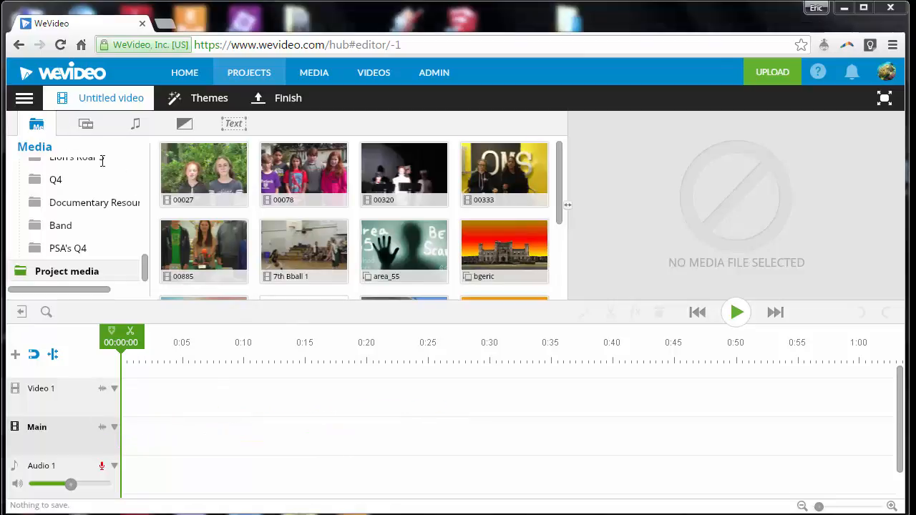
Step: Switch the untitled video to Storyboard mode and return it to Timeline mode
left_click(24, 98)
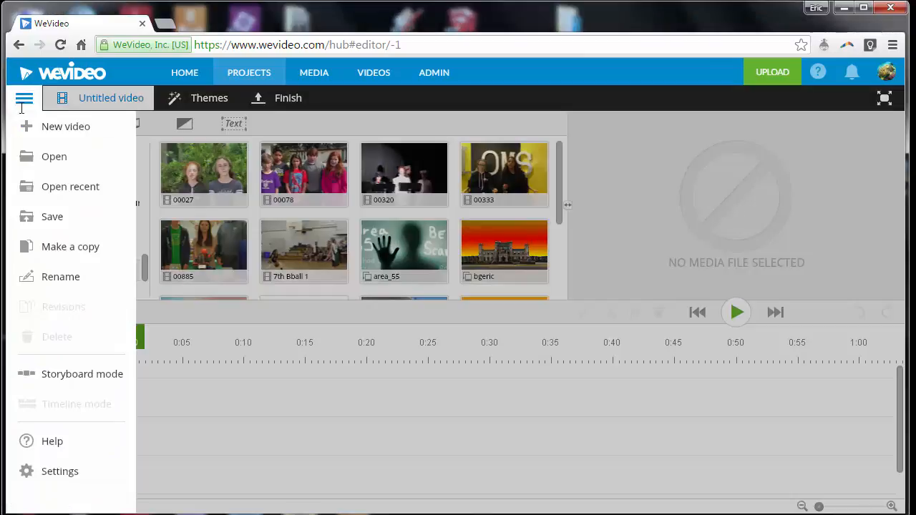
left_click(72, 371)
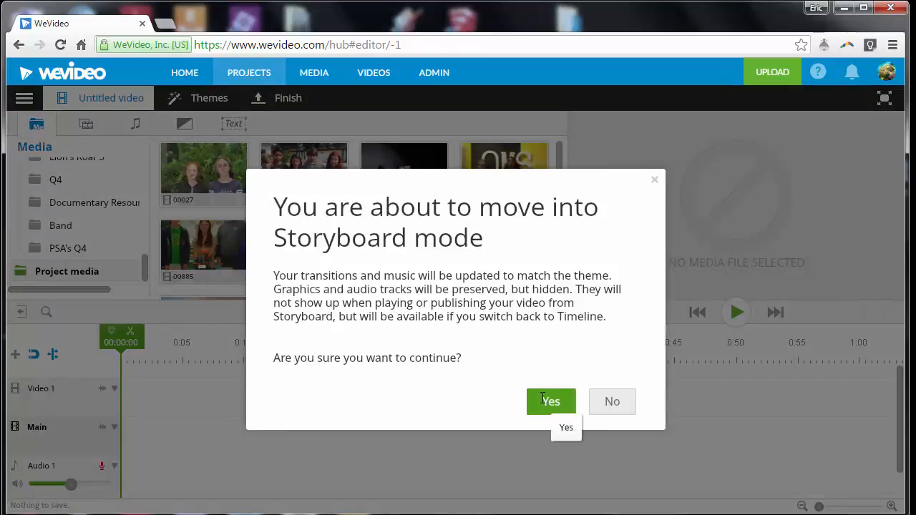
left_click(544, 399)
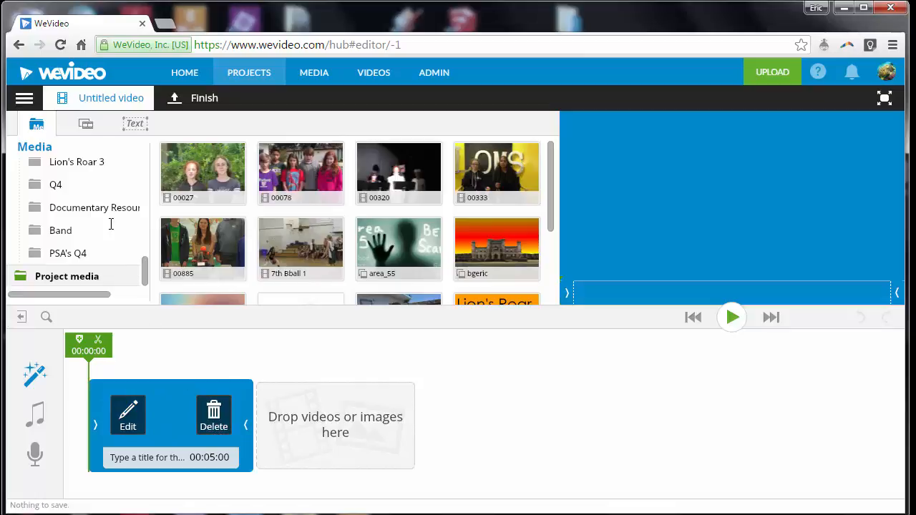
left_click(23, 98)
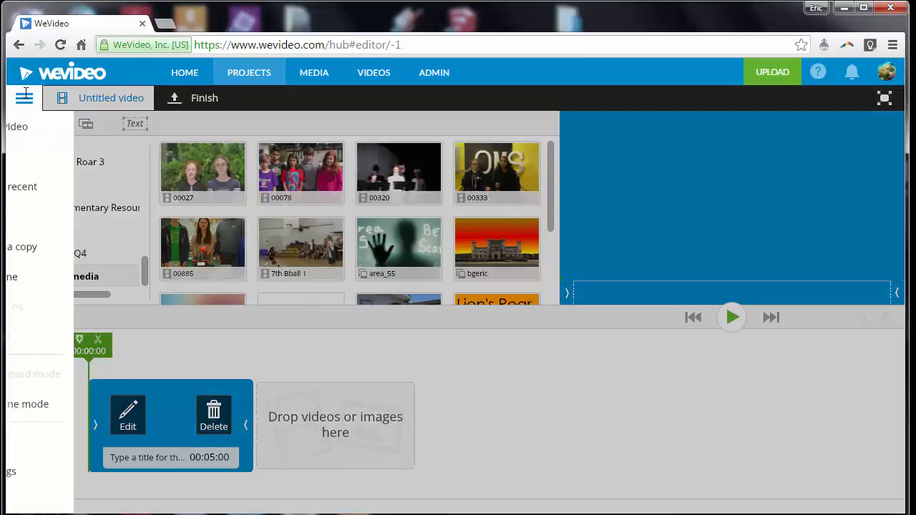
left_click(56, 398)
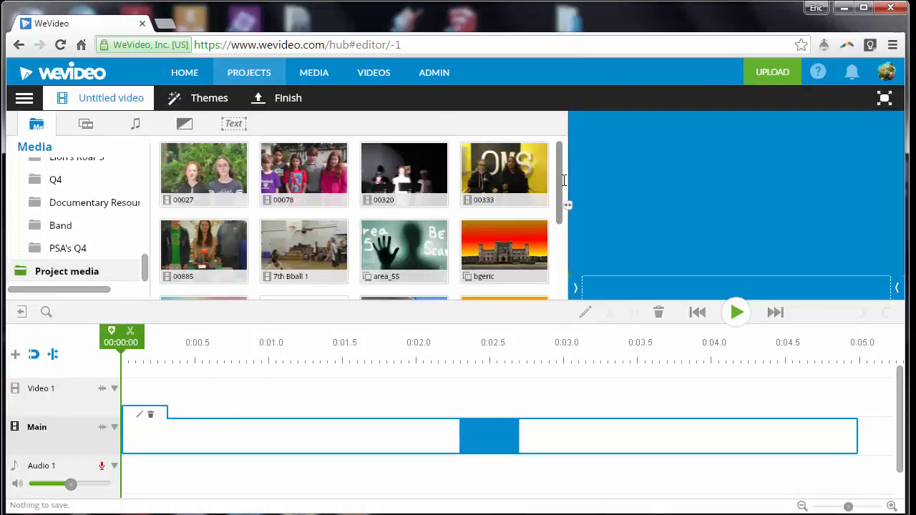
Step: Place the LIONSROARTITLE image at the start of the Main track and trim its end to about 00:02:14
scroll(560, 191, "down", 5)
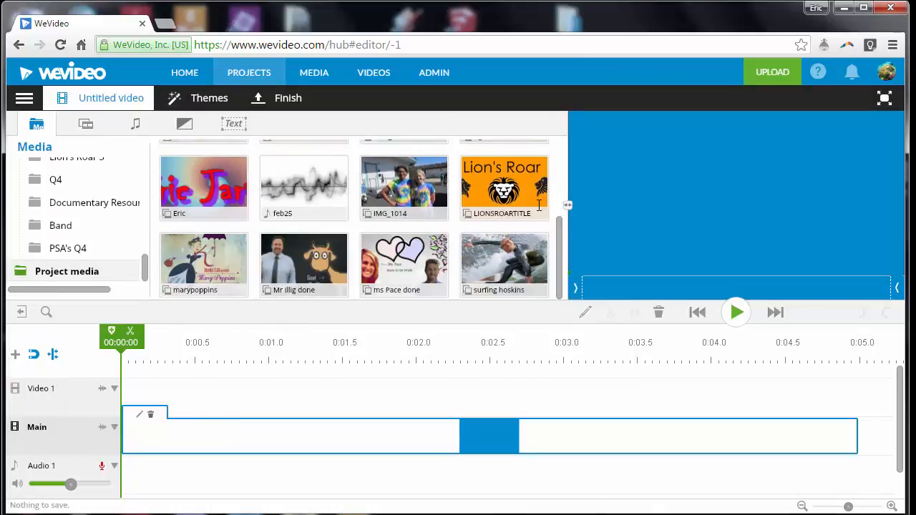
mouse_move(531, 188)
left_mouse_down()
mouse_move(367, 358)
mouse_move(208, 458)
mouse_move(158, 431)
left_mouse_up()
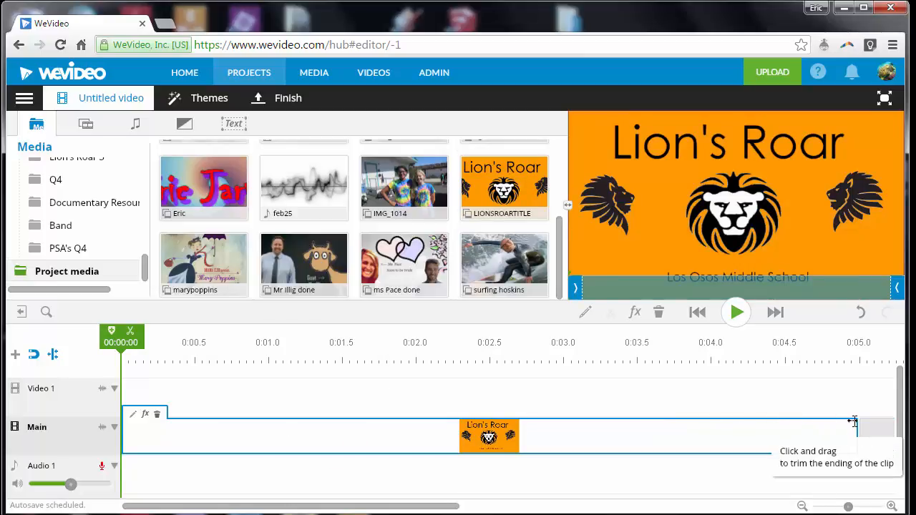
left_click_drag(855, 423, 493, 443)
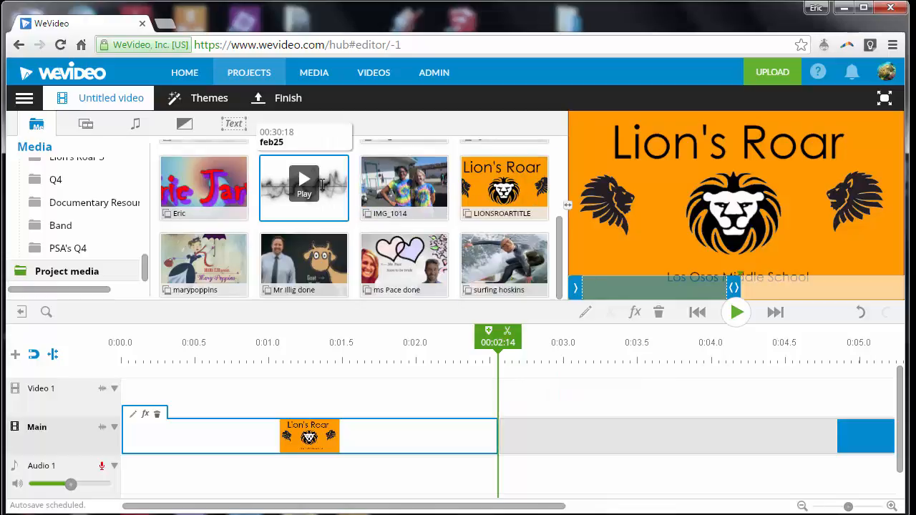
Step: Add the feb25 audio at the start of Audio 1 and extend the Lion's Roar image's end to about 00:30:05
mouse_move(321, 184)
left_mouse_down()
mouse_move(378, 231)
mouse_move(435, 435)
mouse_move(352, 491)
mouse_move(261, 438)
mouse_move(153, 440)
left_mouse_up()
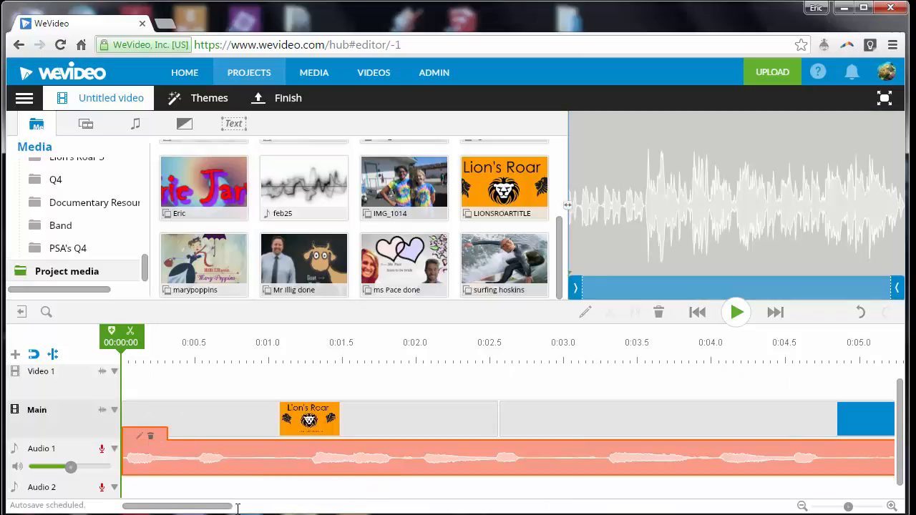
mouse_move(227, 506)
left_mouse_down()
mouse_move(327, 507)
mouse_move(236, 507)
left_mouse_up()
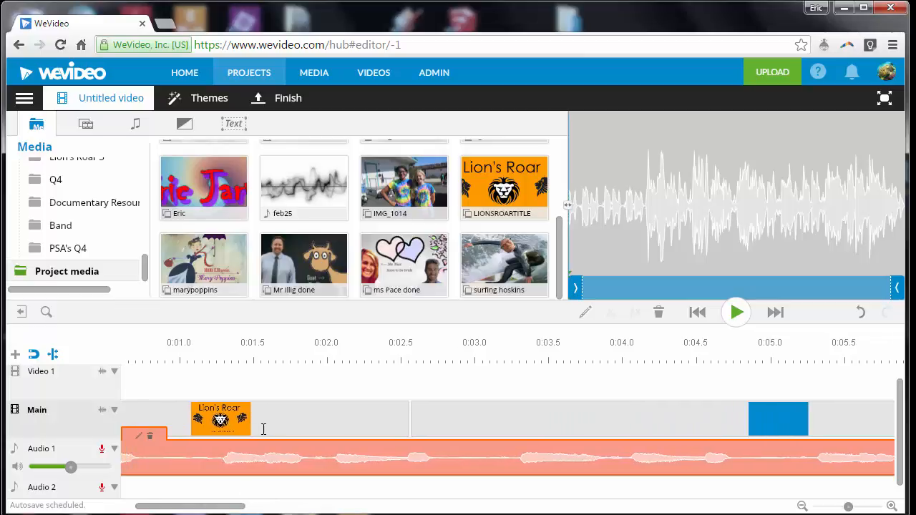
left_click(379, 421)
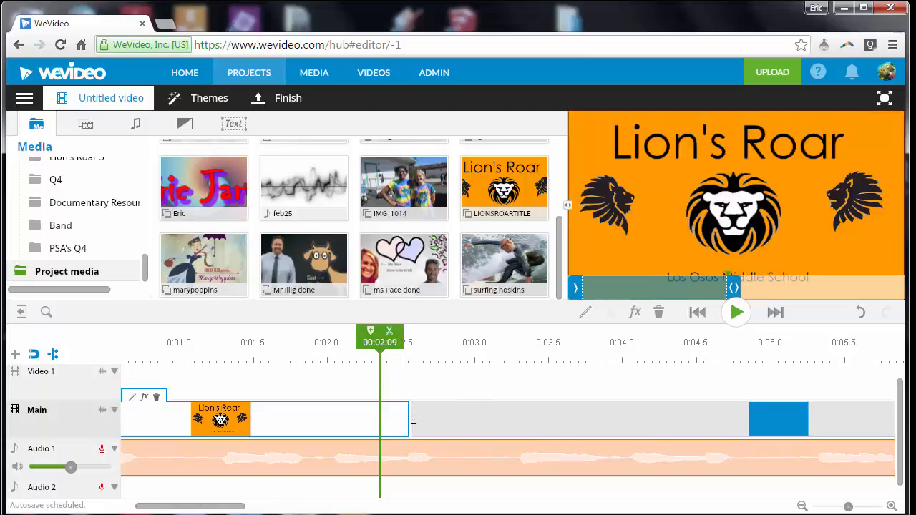
left_click_drag(408, 418, 506, 417)
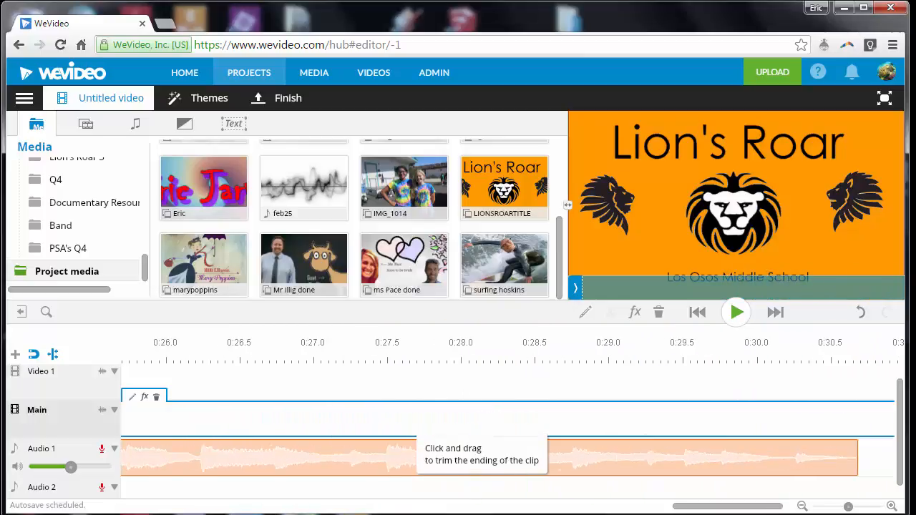
left_click_drag(902, 417, 779, 417)
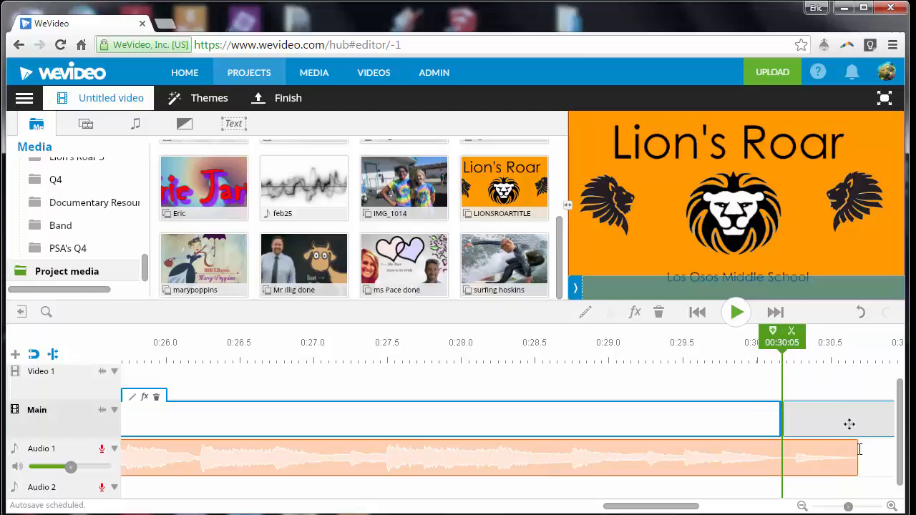
Step: Delete the blank title clip that follows the Lion's Roar image on the Main track
left_click(802, 506)
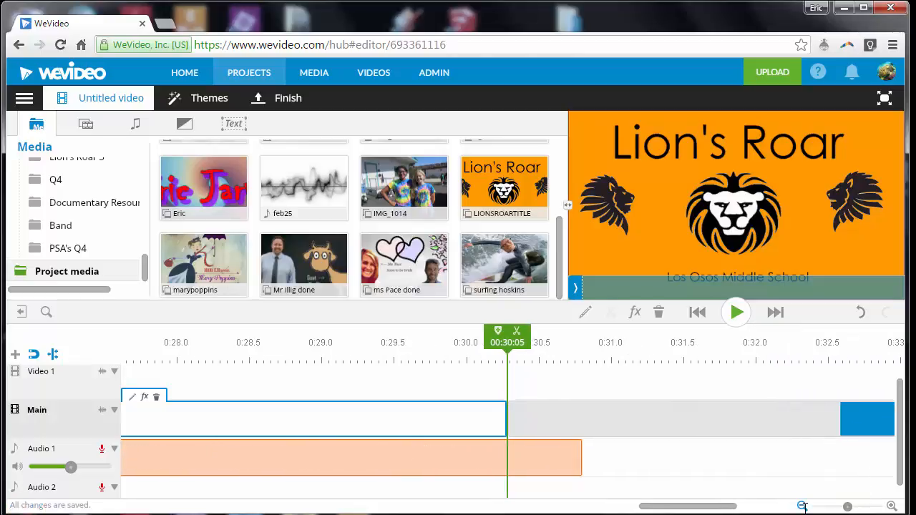
left_click(797, 422)
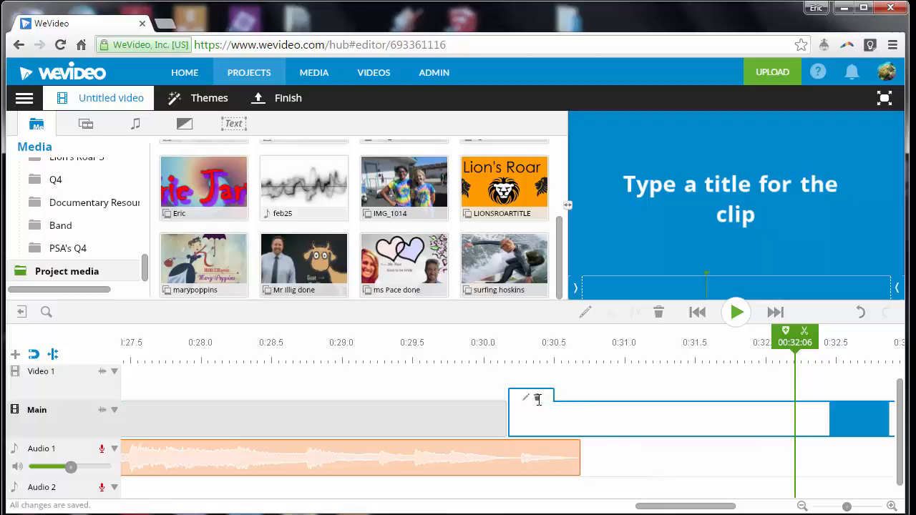
left_click(537, 398)
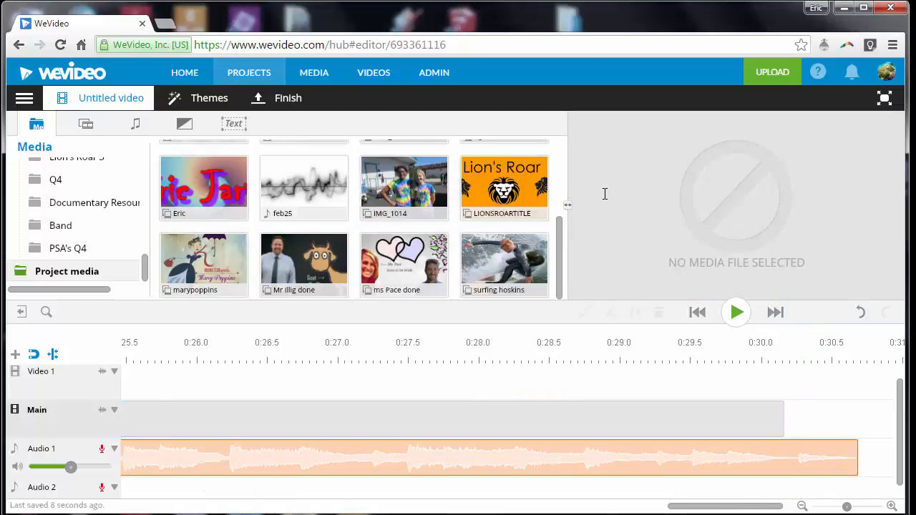
Step: Examine the media available to the edit in the Shared, My media and Project media folders
left_click_drag(557, 242, 549, 156)
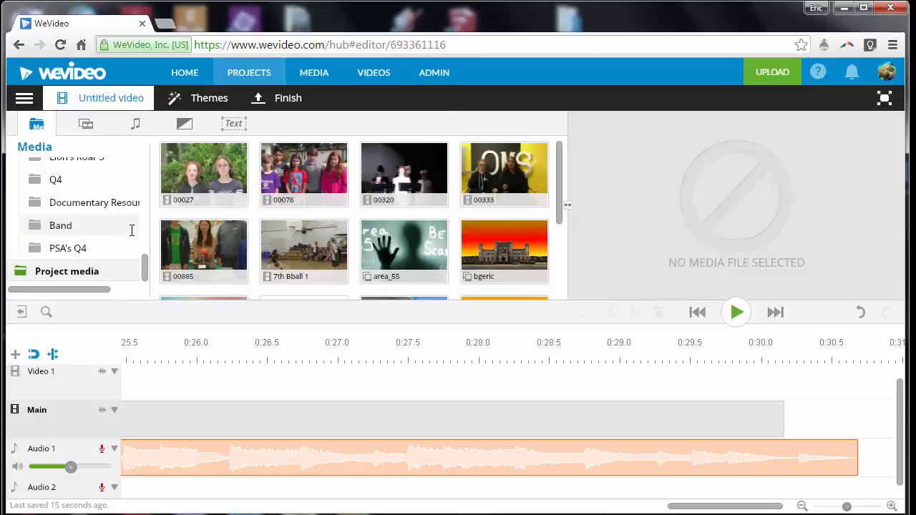
mouse_move(226, 251)
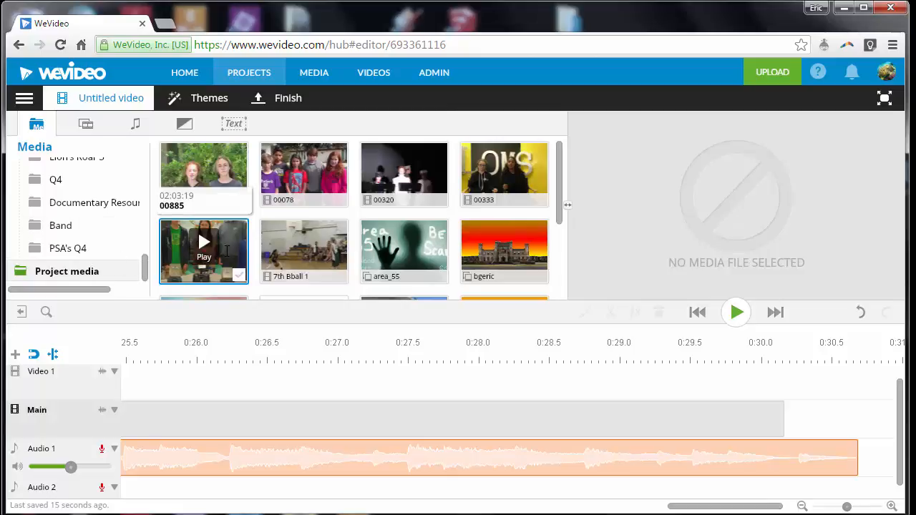
left_click_drag(144, 253, 145, 196)
left_click(63, 223)
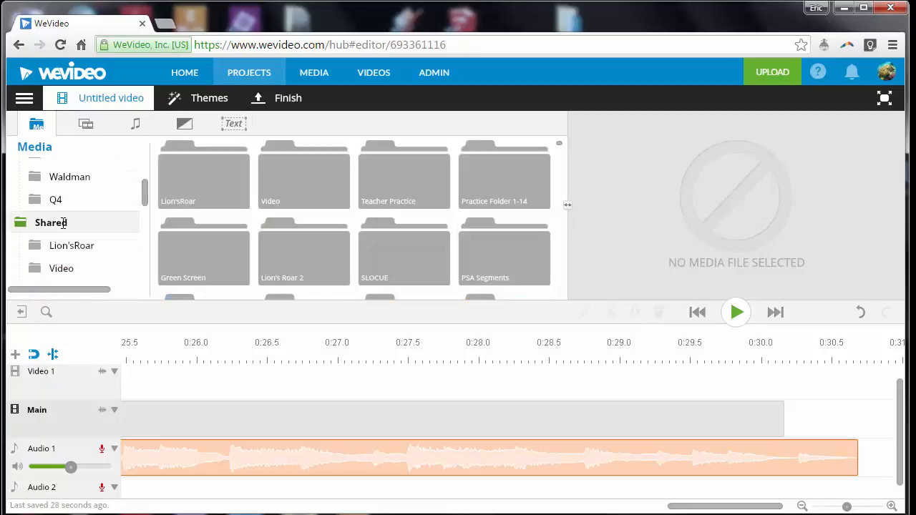
left_click(41, 220)
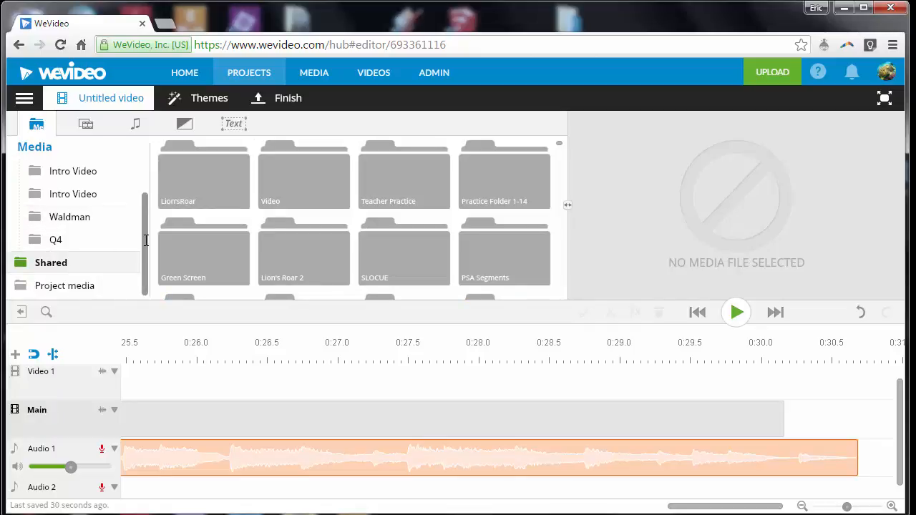
scroll(146, 219, "up", 2)
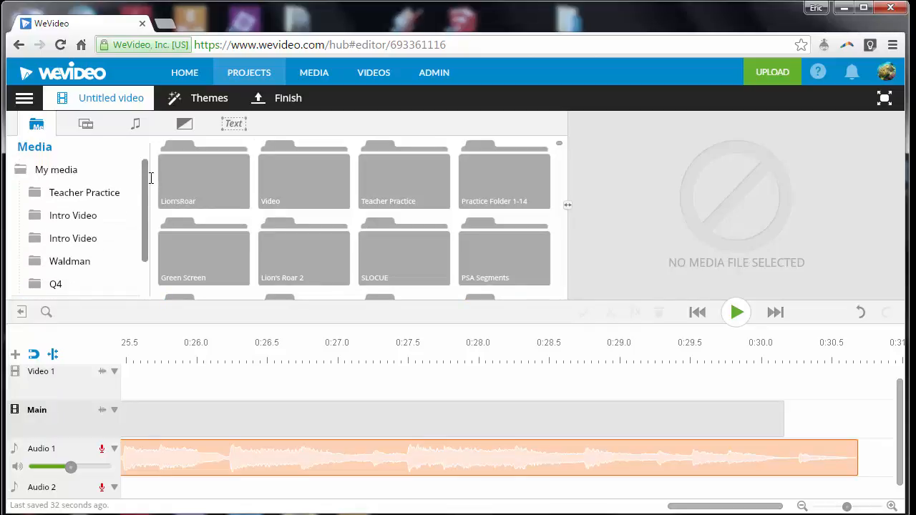
left_click(76, 172)
left_click(48, 171)
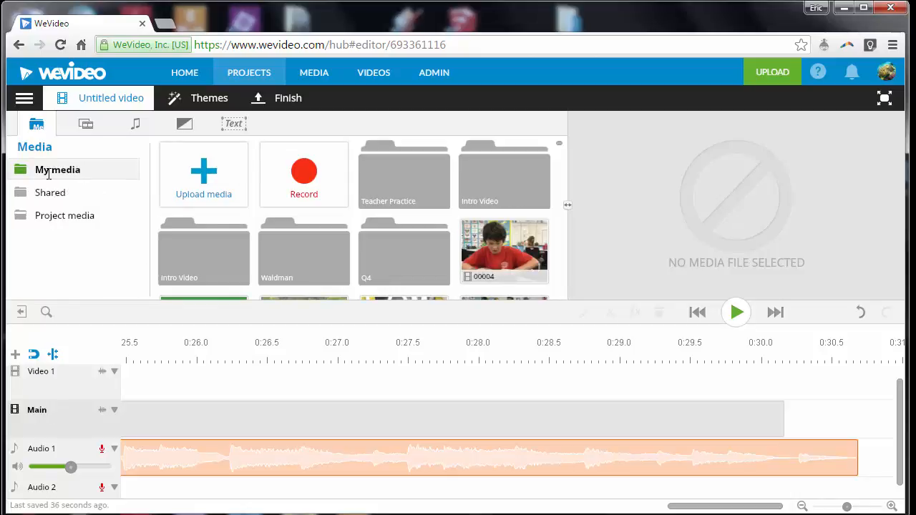
left_click(44, 212)
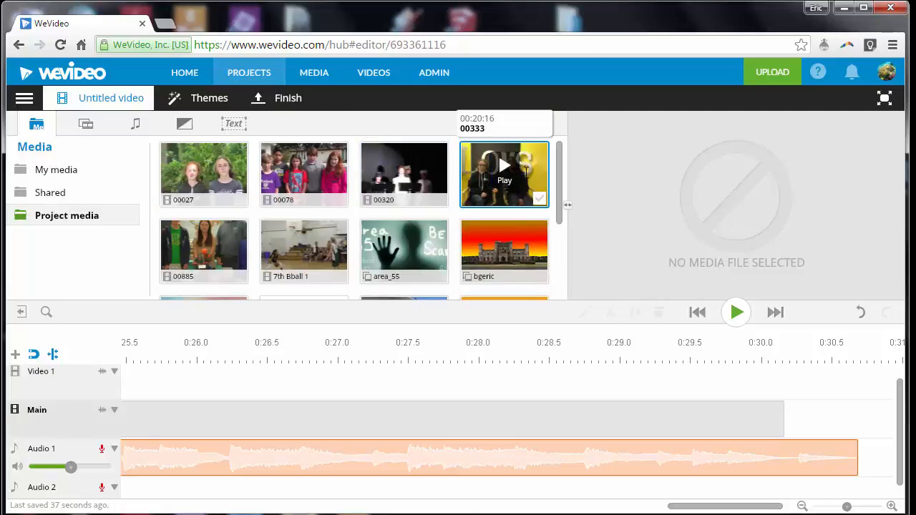
left_click_drag(558, 175, 551, 286)
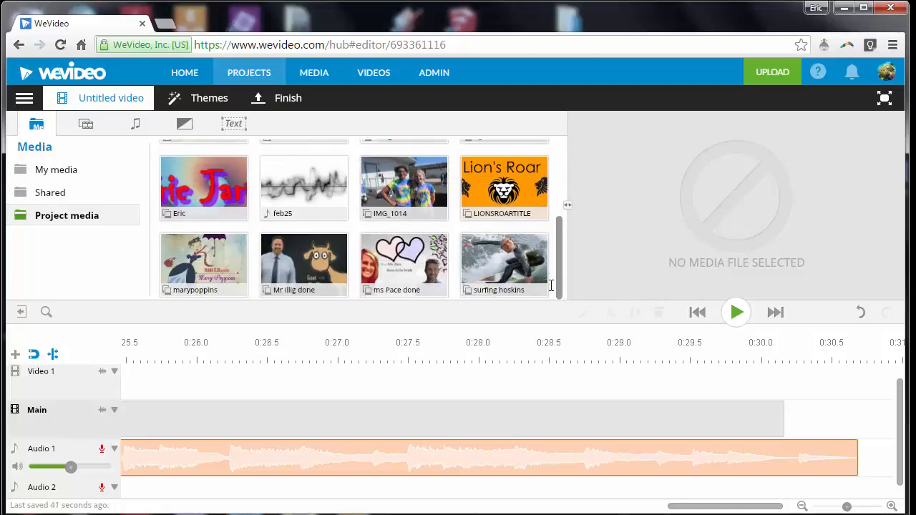
left_click_drag(551, 240, 564, 129)
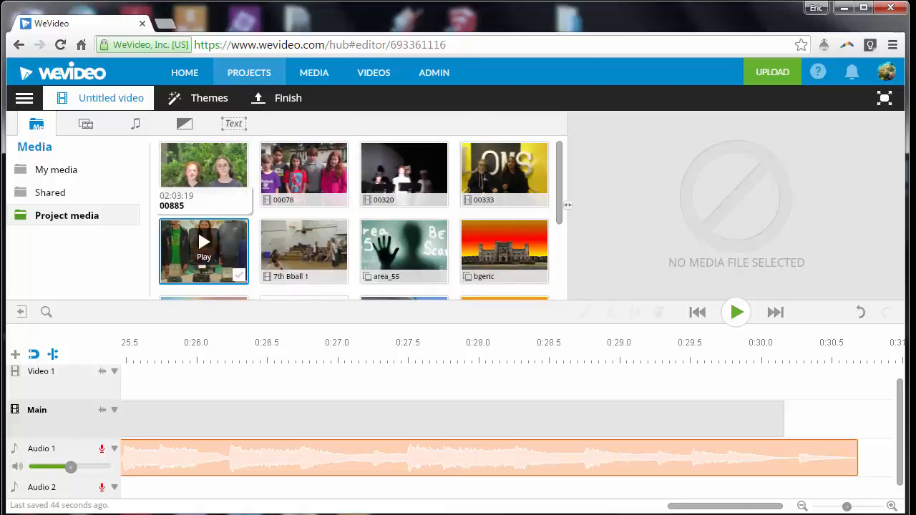
Step: Add clip 00027 to the Main track directly after the Lion's Roar image and play it to about 00:33:14
left_click_drag(203, 175, 812, 429)
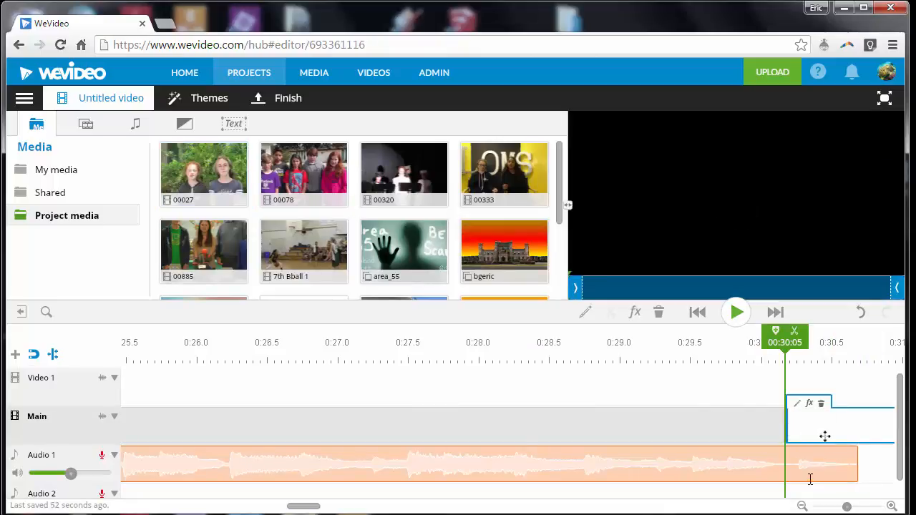
left_click(802, 505)
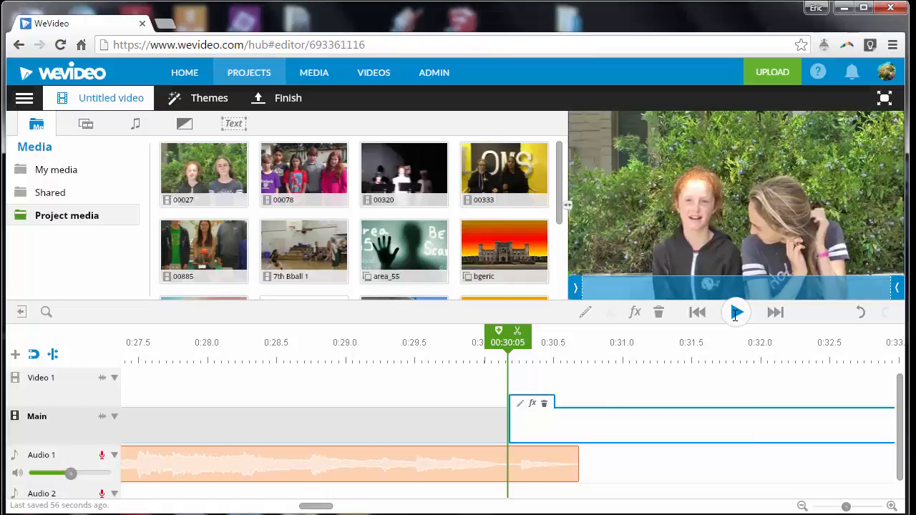
left_click(735, 313)
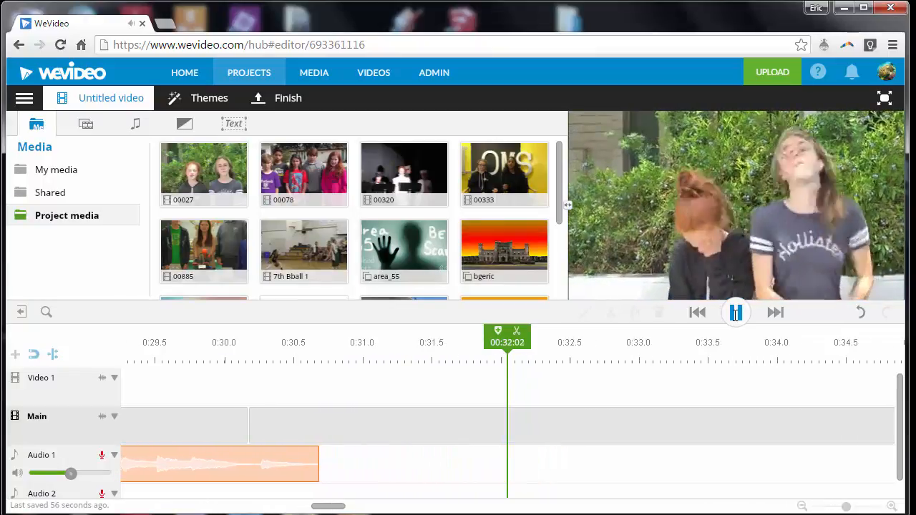
left_click(735, 312)
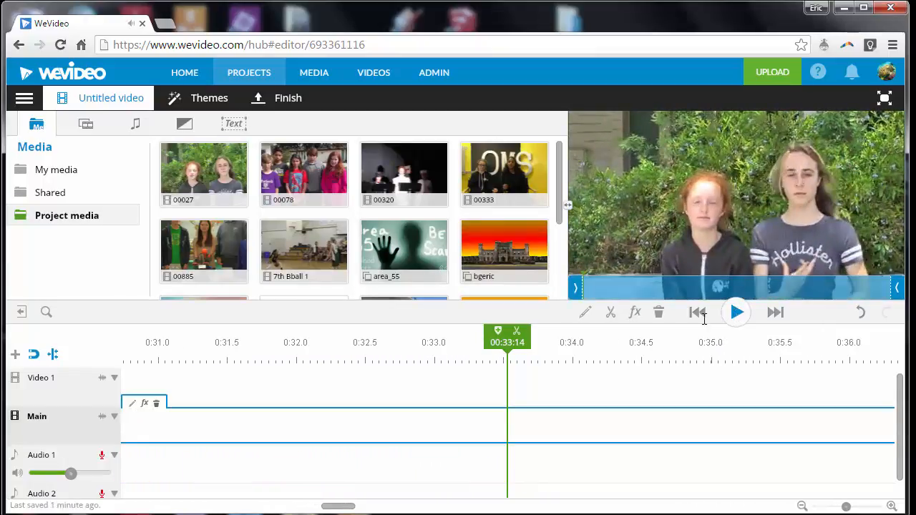
Step: Split clip 00027 at 00:33:14 and delete the portion before the cut
left_click(516, 331)
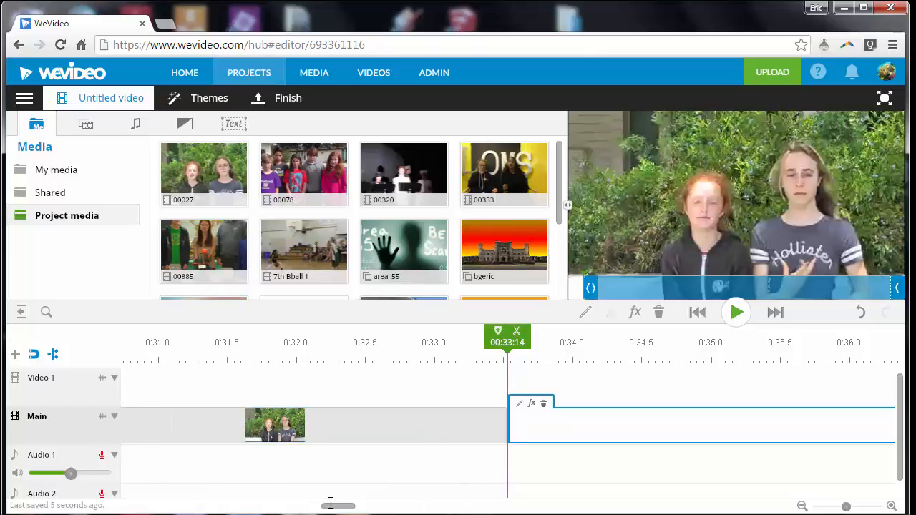
left_click_drag(344, 505, 328, 505)
left_click(538, 429)
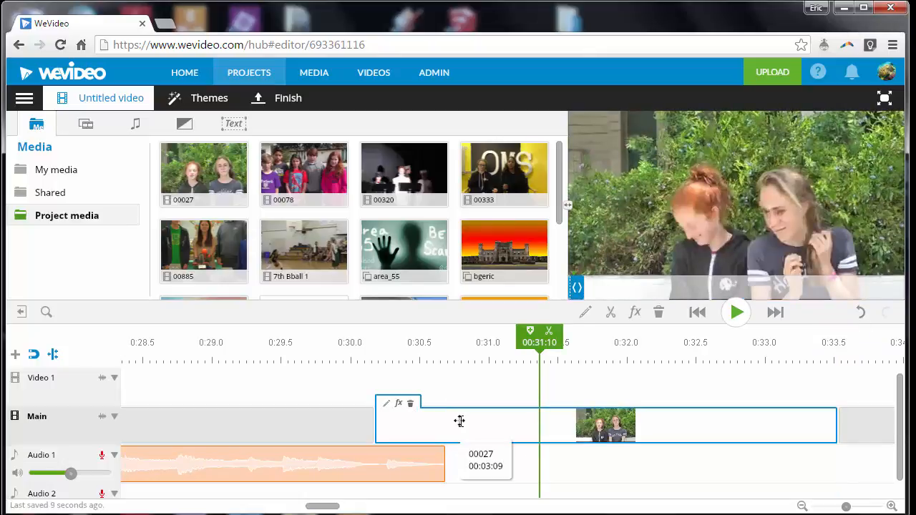
left_click(412, 403)
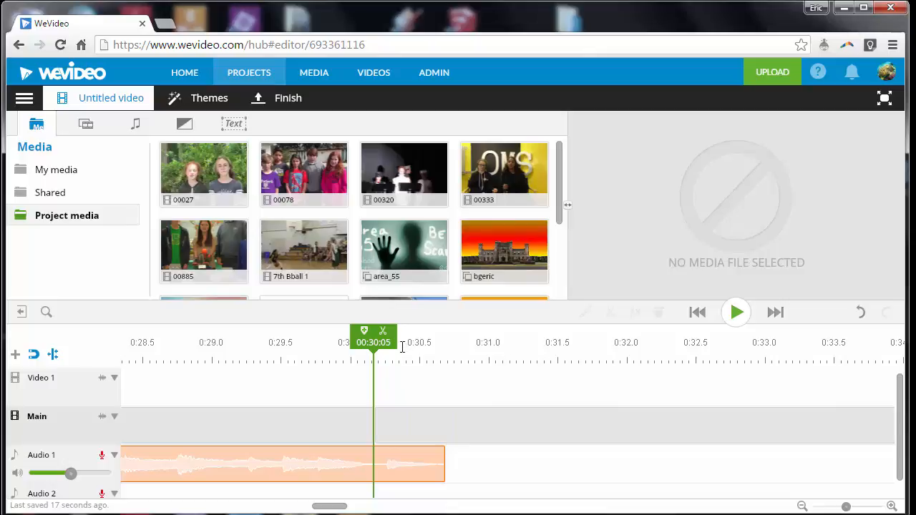
Step: Play the edit from 00:29:12 across the cut from the Lion's Roar image into clip 00027, up to about 00:35:01
left_click_drag(397, 342, 297, 342)
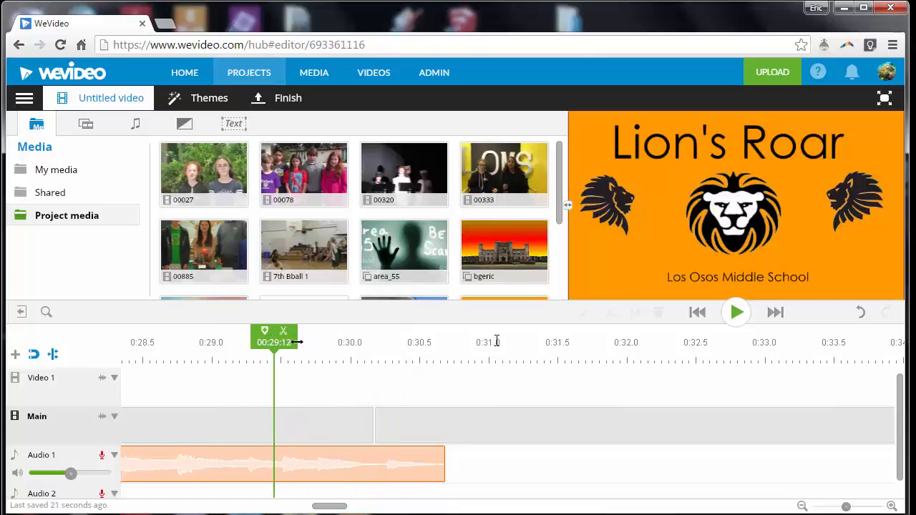
left_click(737, 312)
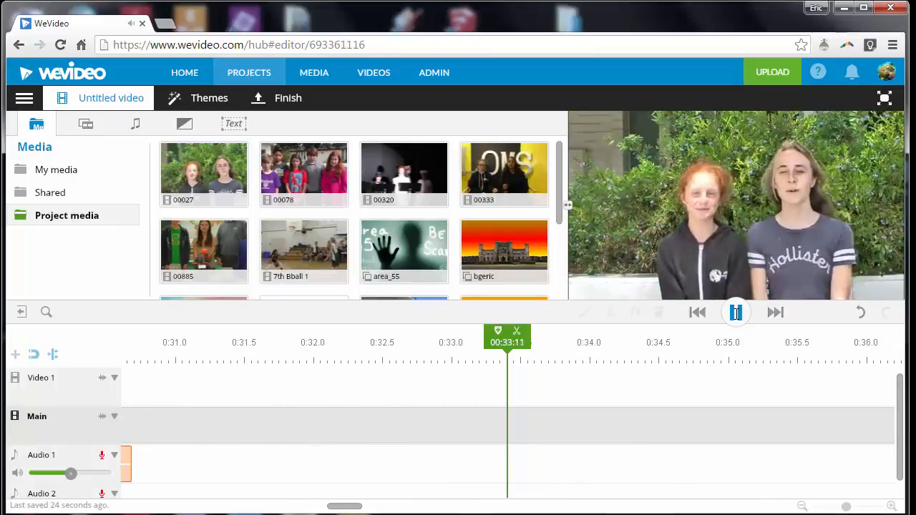
left_click(736, 313)
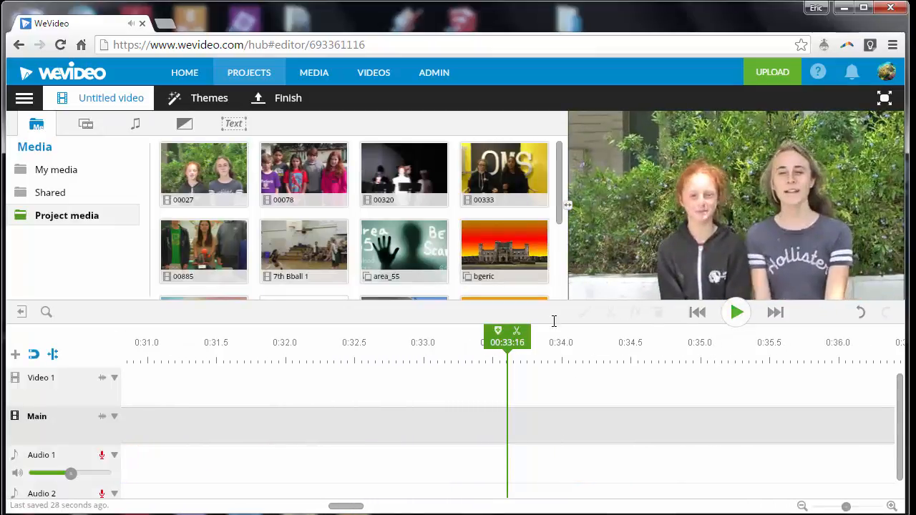
left_click(731, 320)
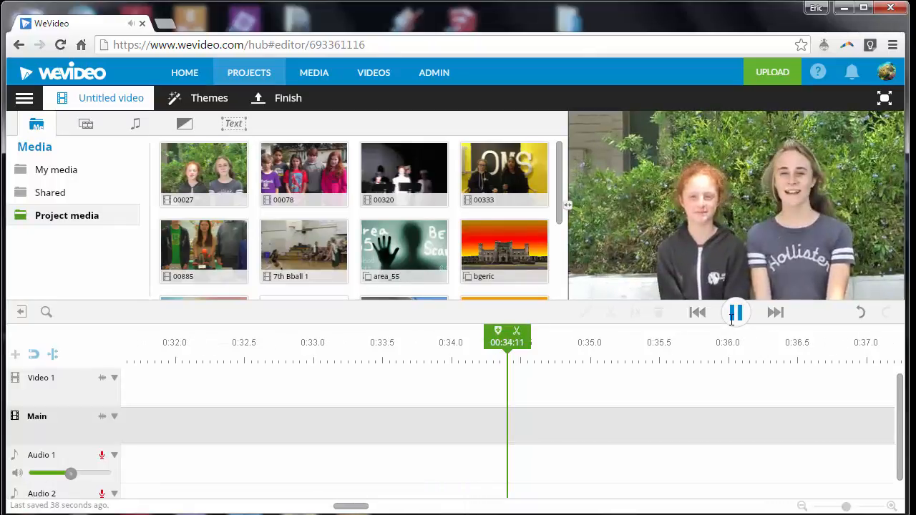
left_click(731, 320)
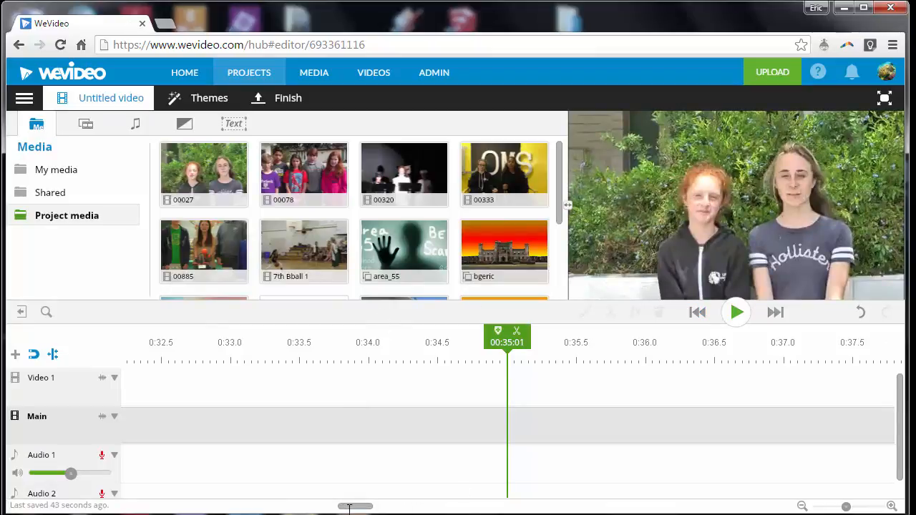
Step: Browse the Standard, Patterns and Effects transitions and add 3d-cube horizontal between the Lion's Roar image and clip 00027 on the Main track
mouse_move(352, 507)
left_mouse_down()
mouse_move(282, 502)
mouse_move(336, 502)
left_mouse_up()
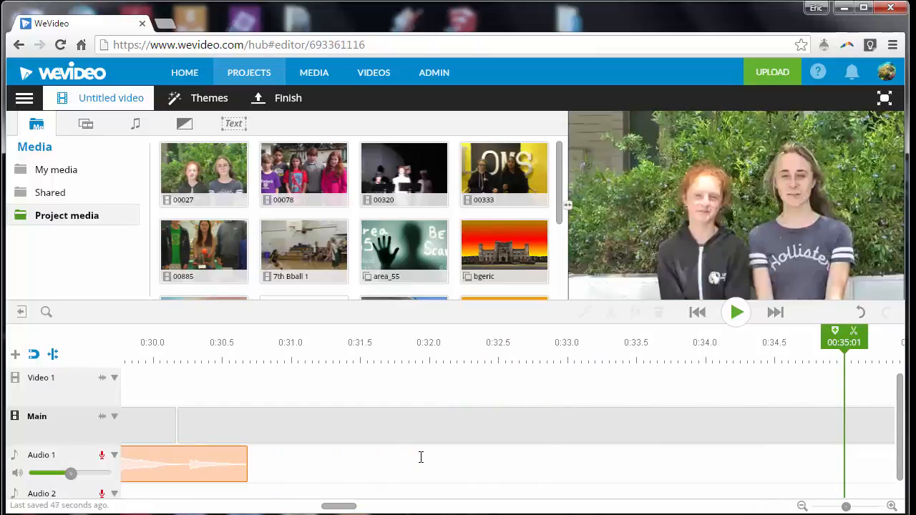
left_click(424, 430)
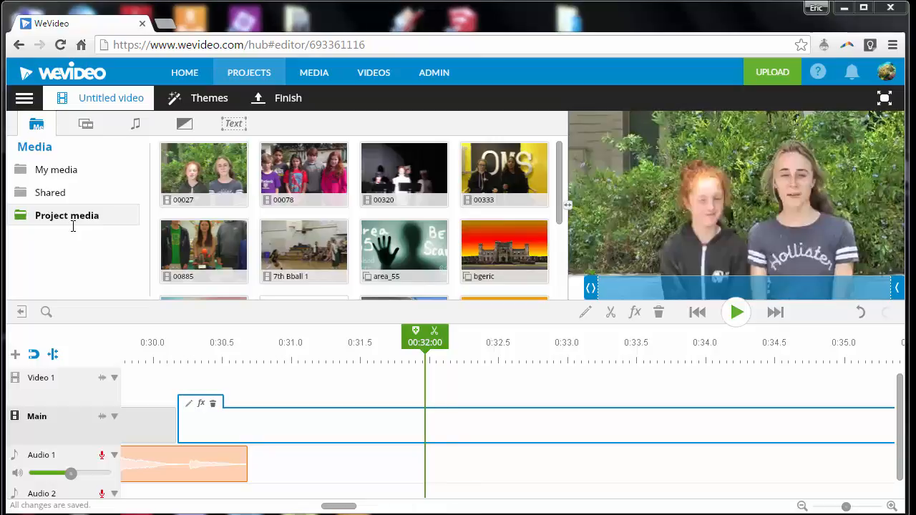
left_click(186, 125)
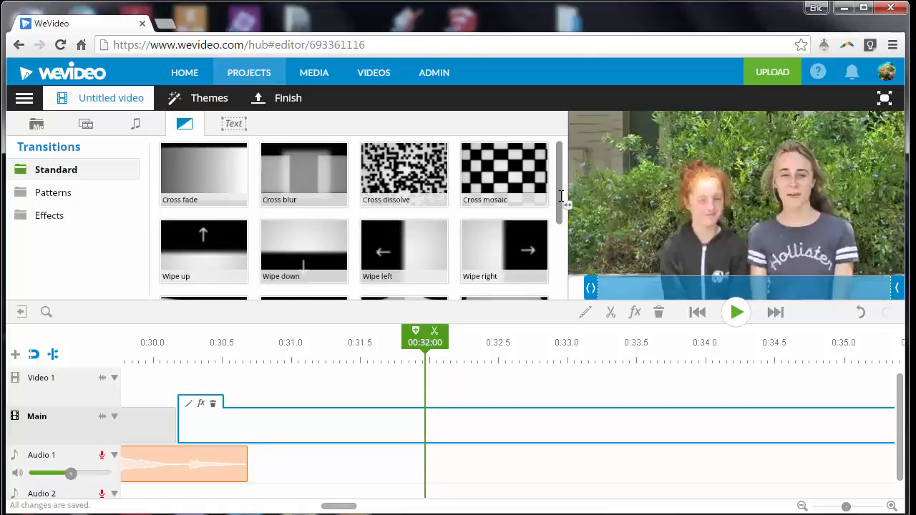
scroll(564, 179, "down", 5)
left_click(45, 193)
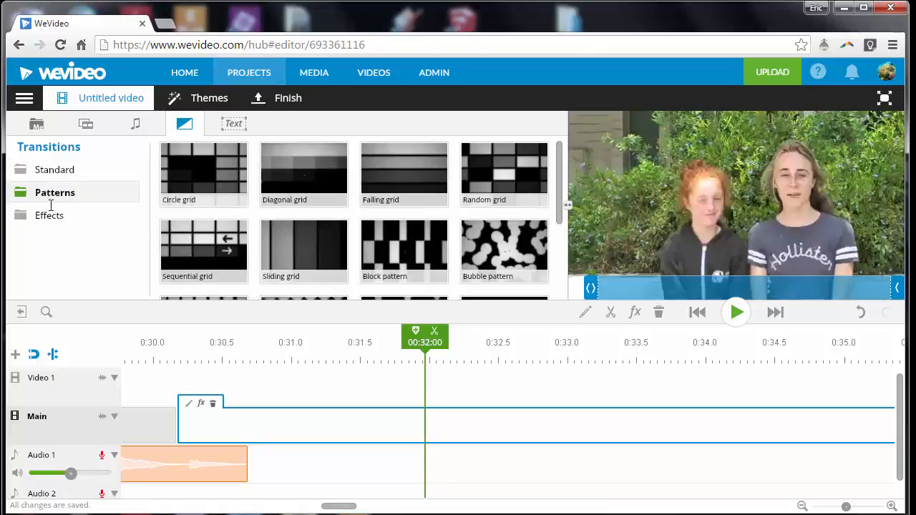
left_click(47, 214)
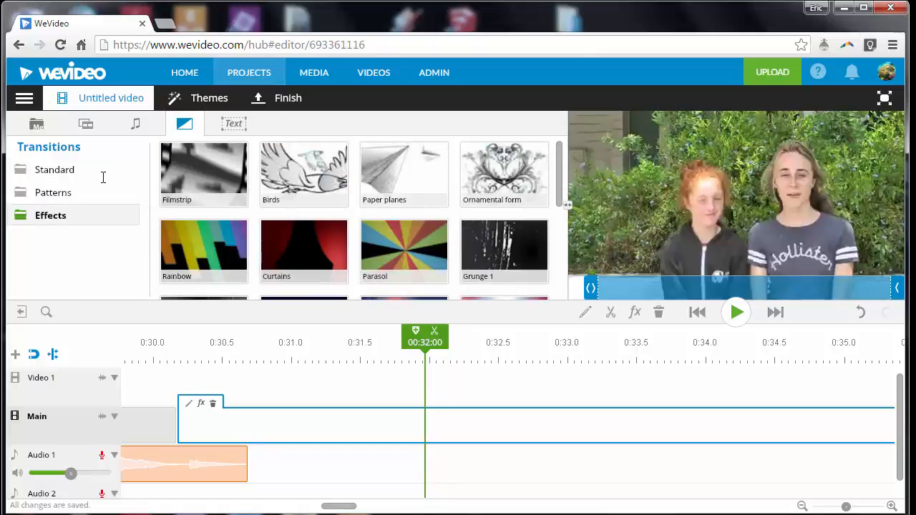
left_click(66, 169)
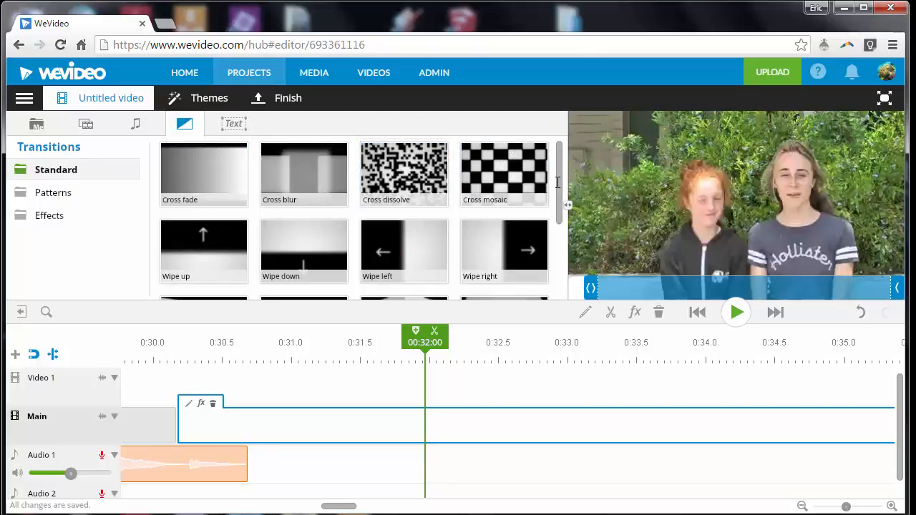
scroll(410, 211, "down", 3)
mouse_move(410, 211)
left_mouse_down()
mouse_move(515, 307)
mouse_move(245, 443)
mouse_move(164, 446)
mouse_move(372, 440)
left_mouse_up()
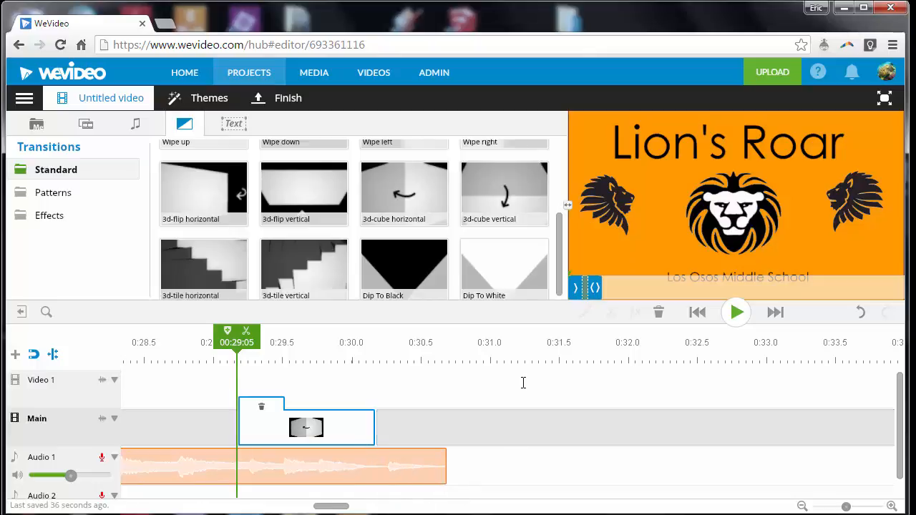
Step: Try a 1-second fade-out on the feb25 audio clip and reset it to 0 seconds
left_click(362, 471)
double_click(363, 471)
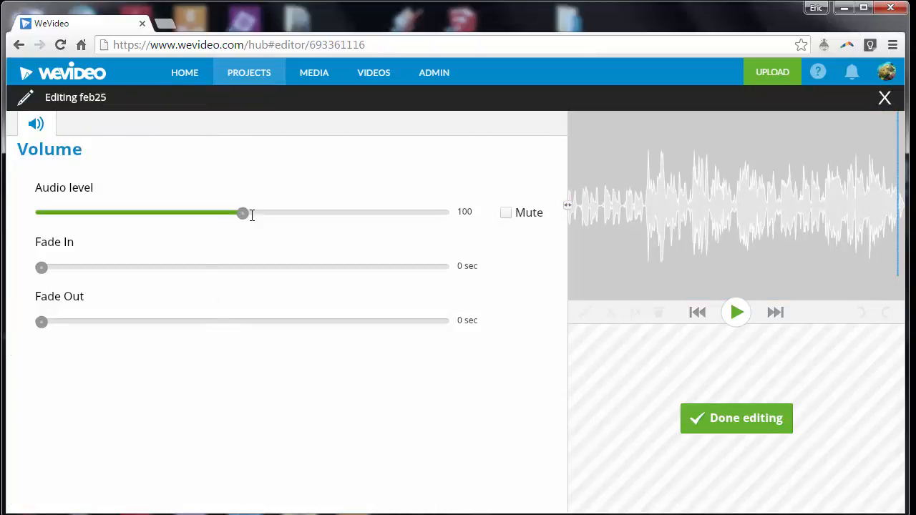
left_click(83, 323)
left_click(122, 321)
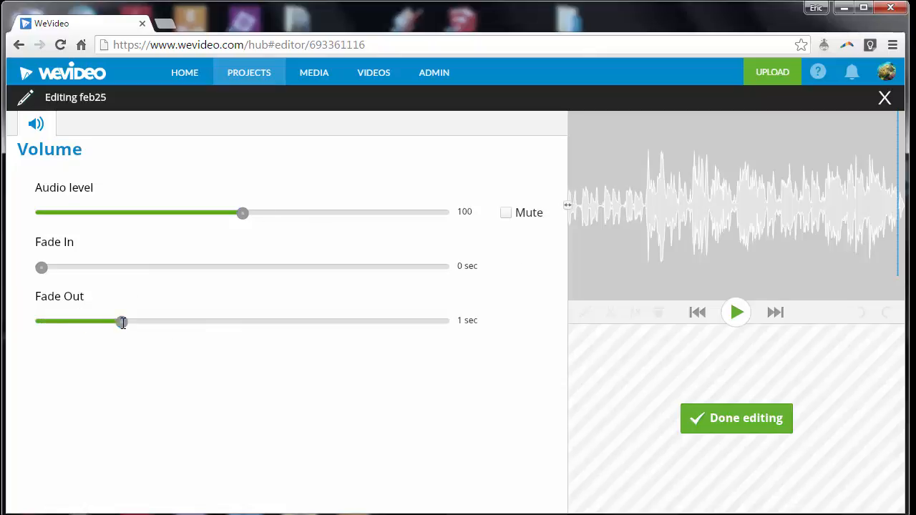
left_click_drag(122, 322, 28, 323)
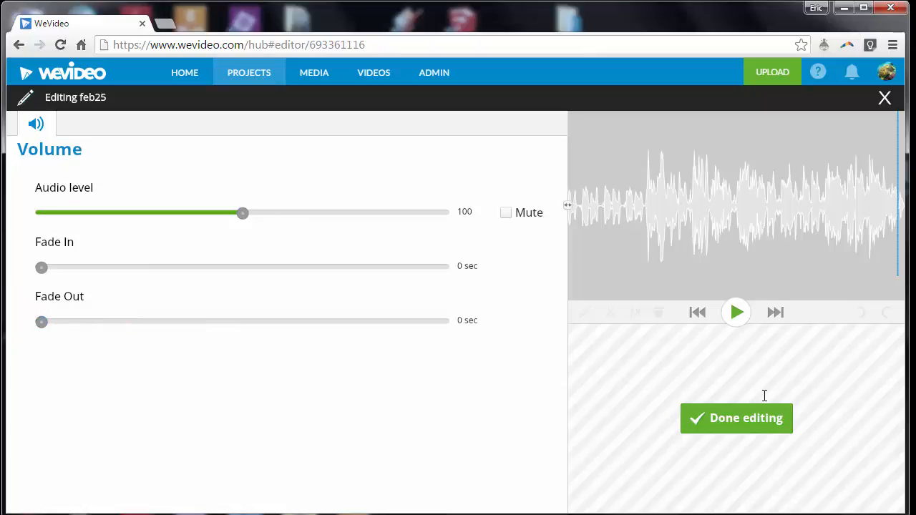
left_click(750, 421)
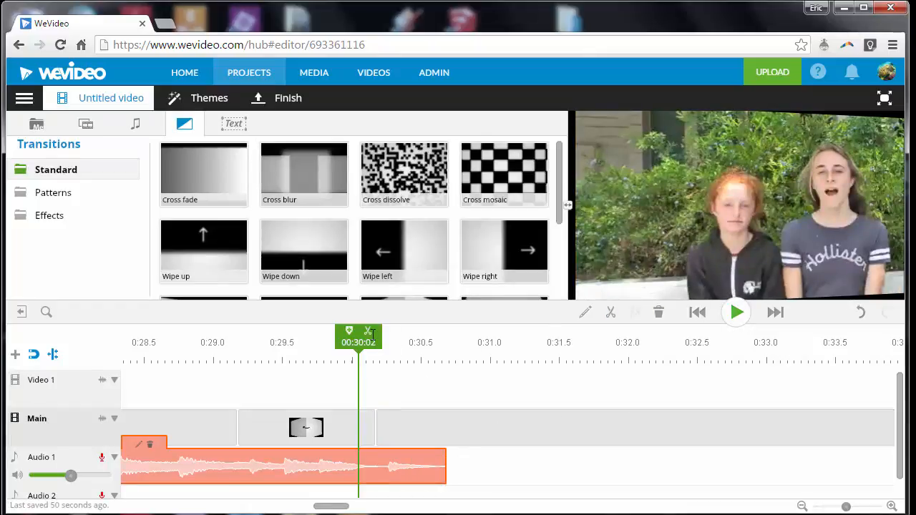
Step: Play the 3d-cube horizontal transition from 00:28:20 to about 00:32:06
left_click_drag(365, 334, 181, 344)
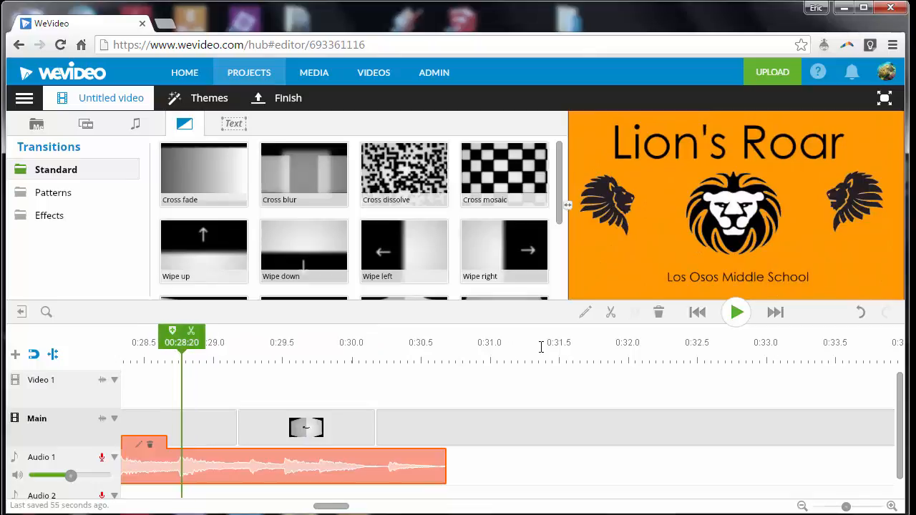
left_click(737, 314)
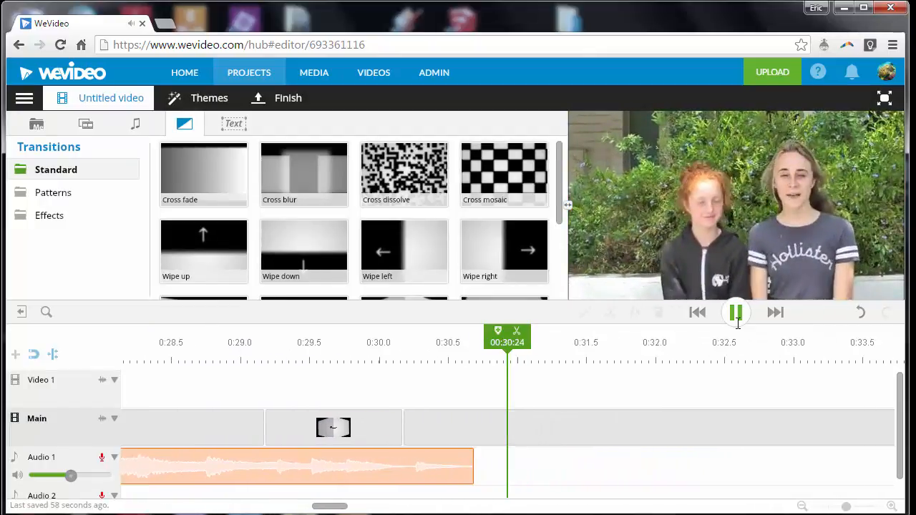
left_click(736, 312)
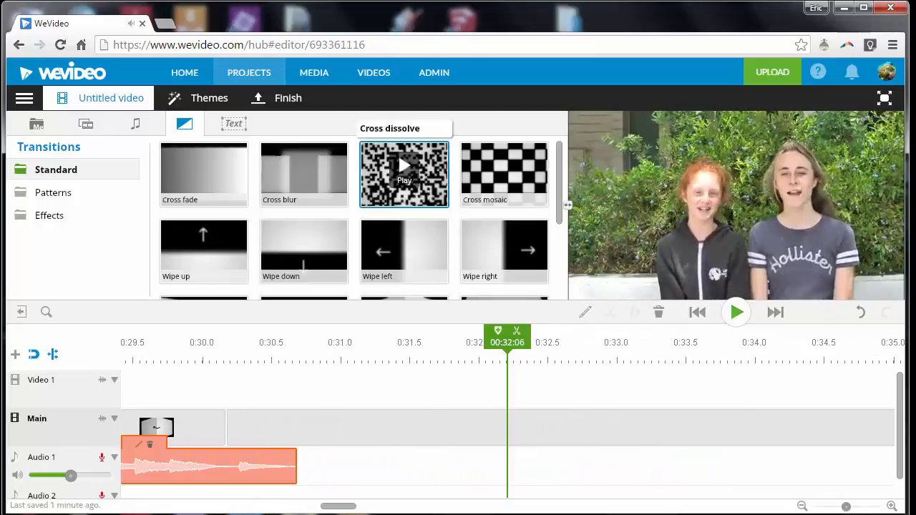
Step: Preview the Lower Third text template and add it to the Video 1 track above clip 00027, starting at about 00:31:01
left_click(237, 126)
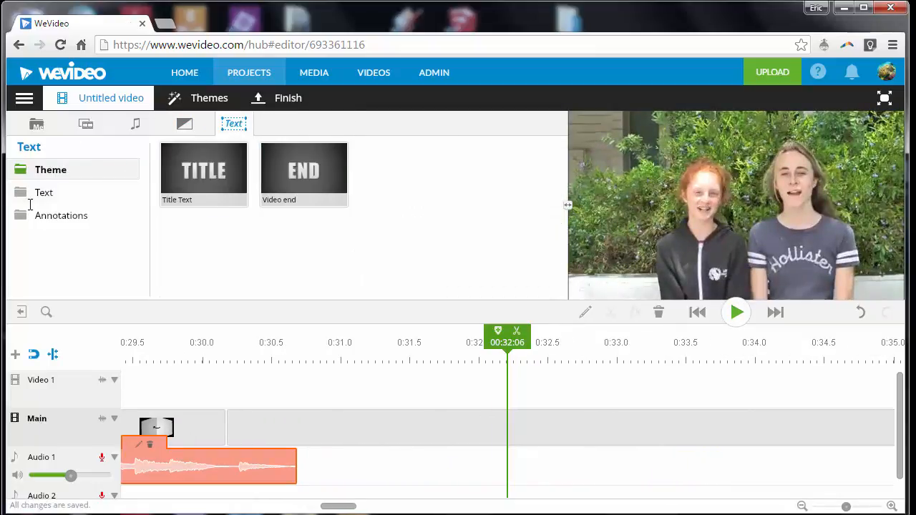
left_click(37, 191)
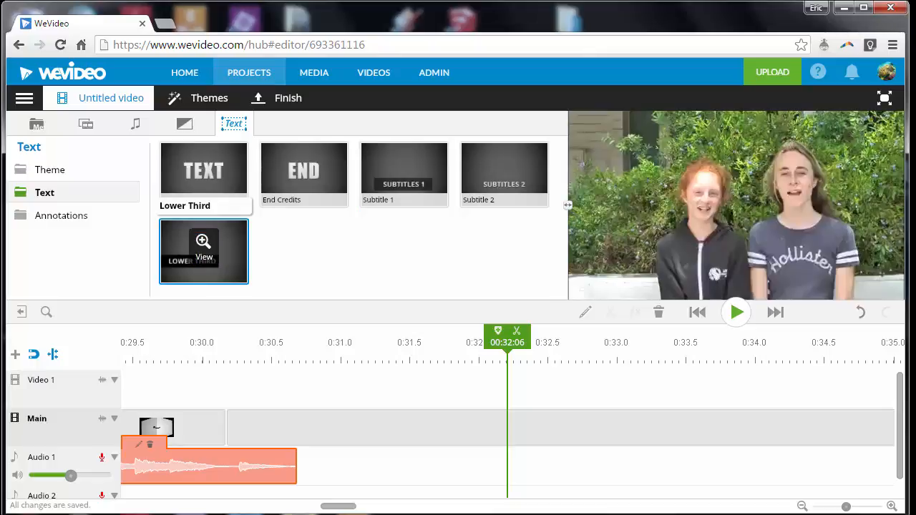
left_click(219, 273)
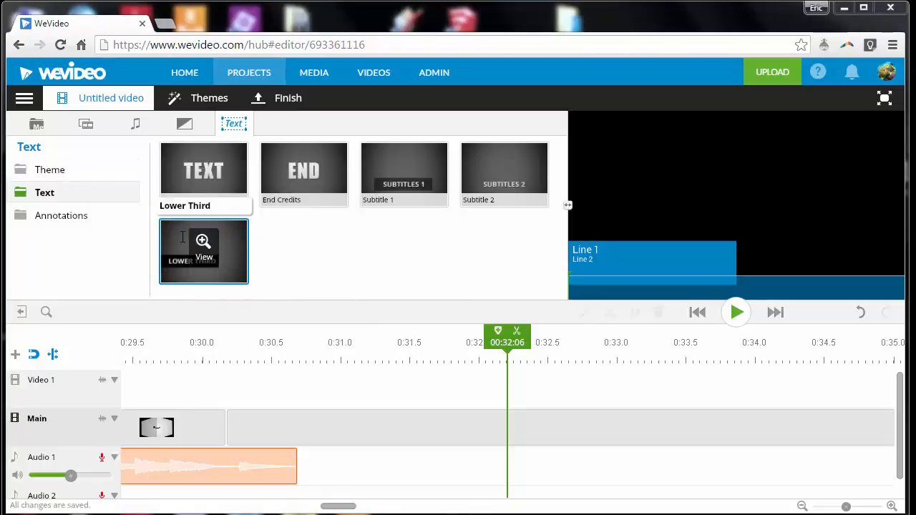
left_click(63, 170)
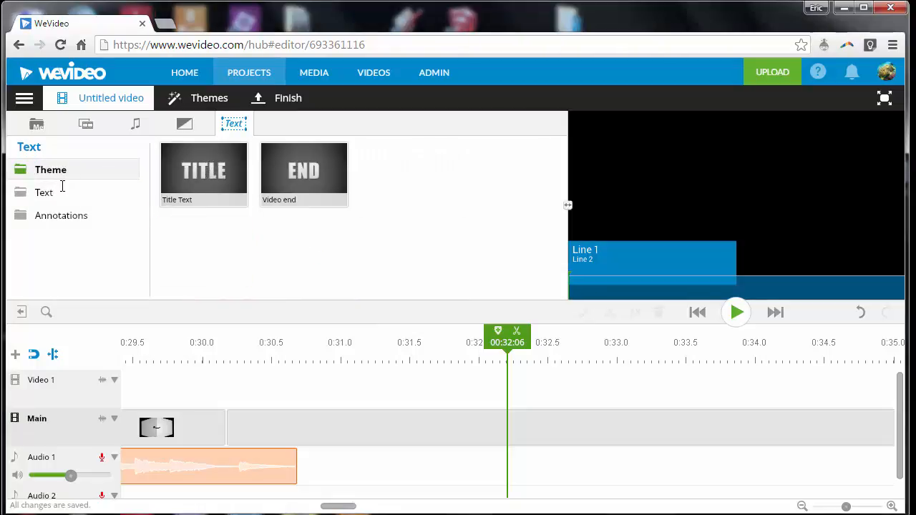
left_click(61, 192)
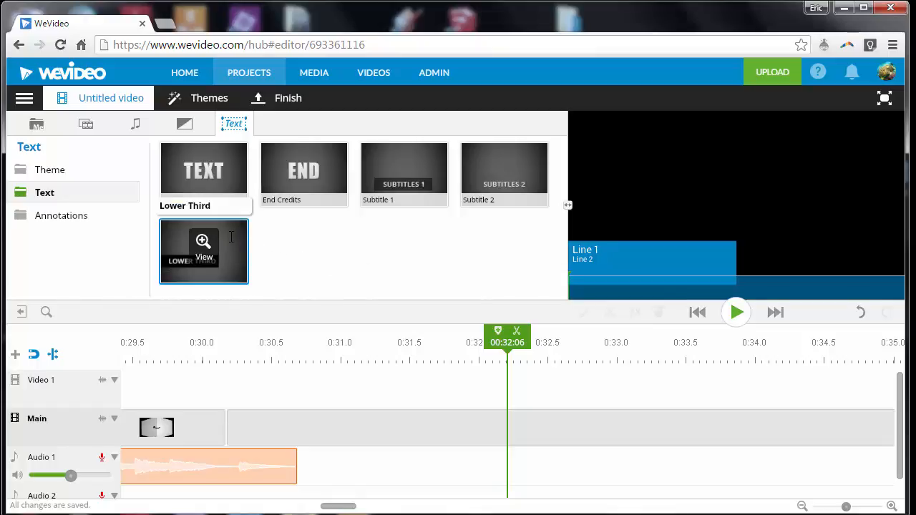
left_click_drag(204, 244, 376, 398)
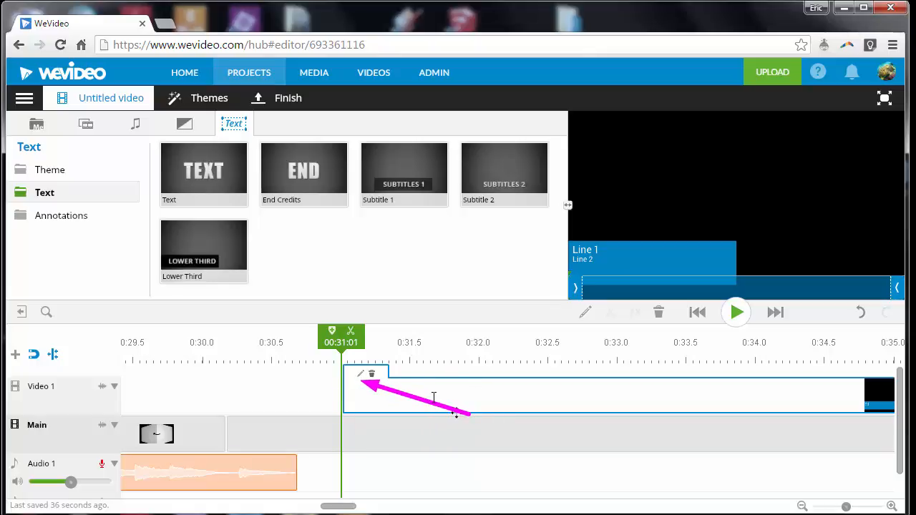
Step: Replace both placeholder lines of the Lower Third clip with the first names of the two speakers, joined by an ampersand
double_click(523, 386)
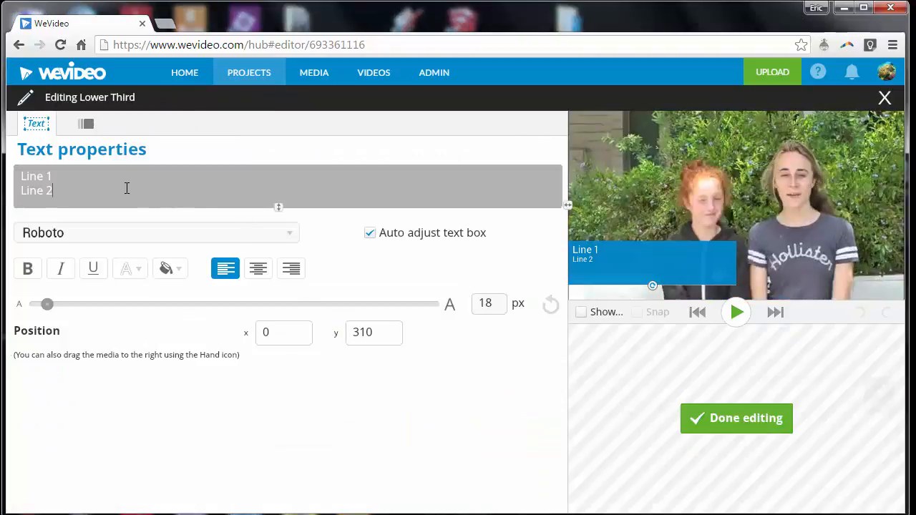
left_click_drag(126, 188, 11, 169)
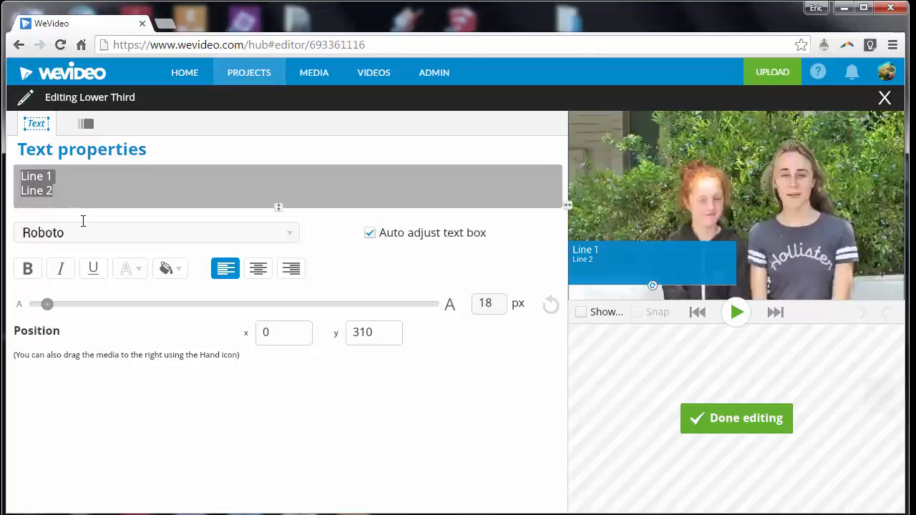
type("T")
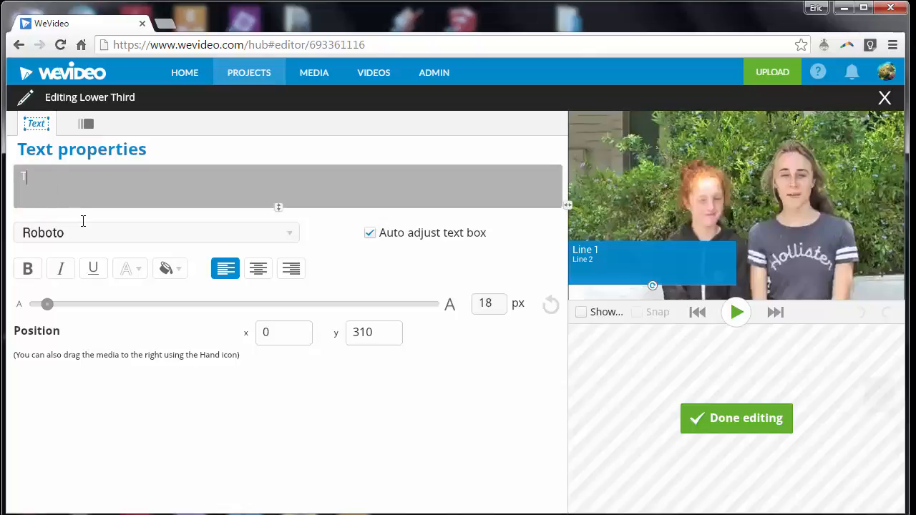
type("aylor & Katherine")
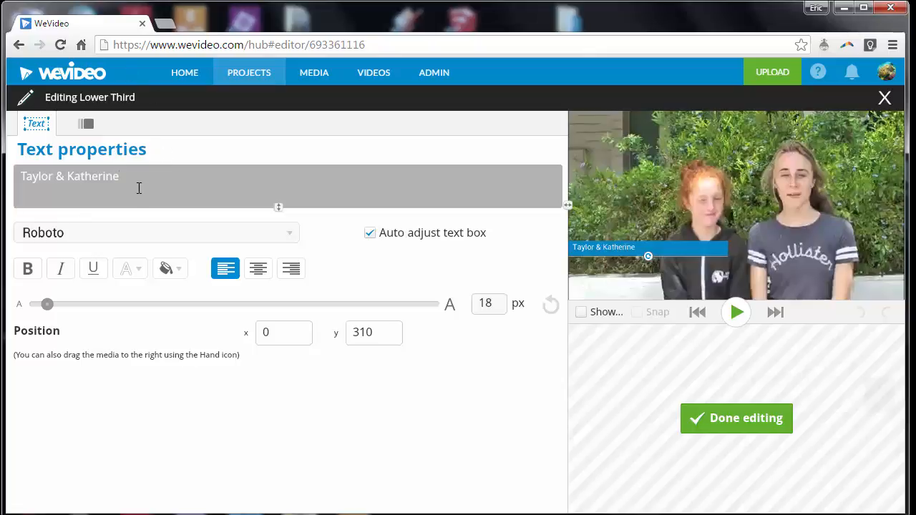
Step: Format the lower-third names as bold Yardsale text at 34 px
left_click_drag(130, 184, 27, 197)
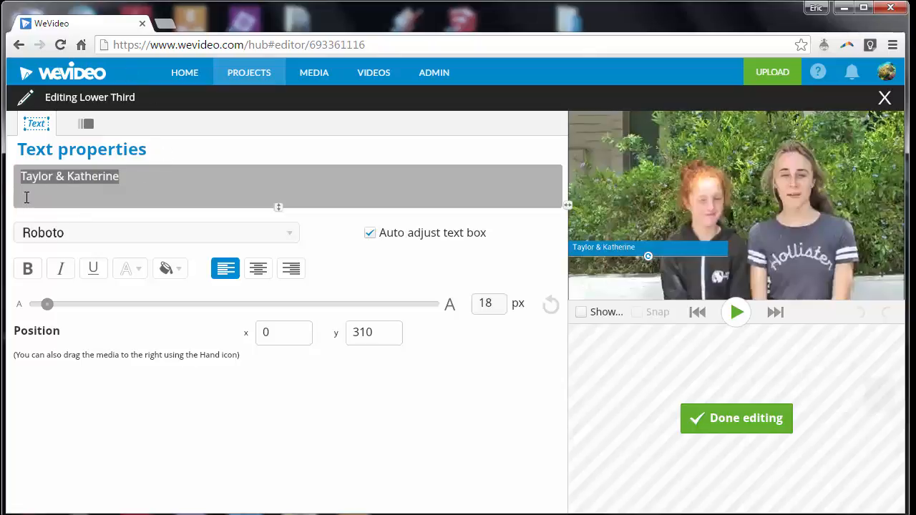
left_click(27, 268)
left_click(75, 234)
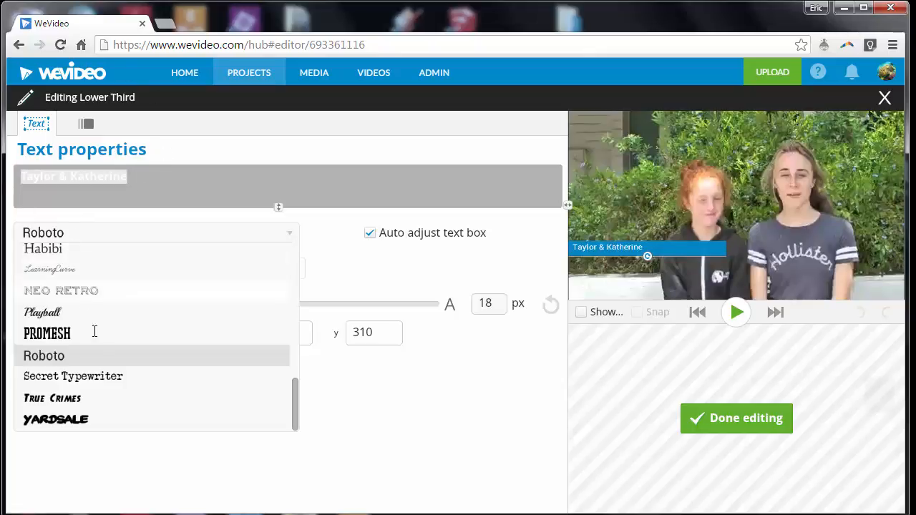
left_click(92, 420)
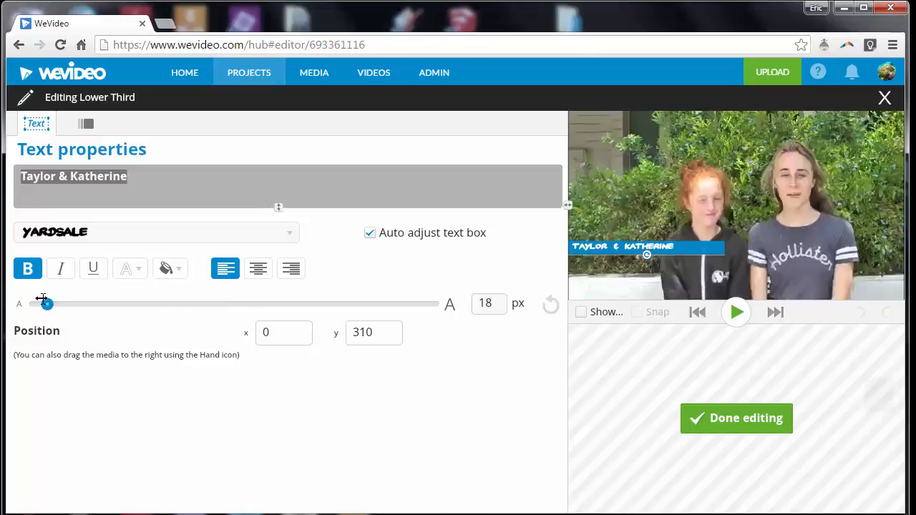
left_click_drag(44, 304, 71, 304)
Step: Stretch the lower-third box to hold its text on one centered line and tilt it counterclockwise across the two speakers at about x 145, y 329
left_click(713, 262)
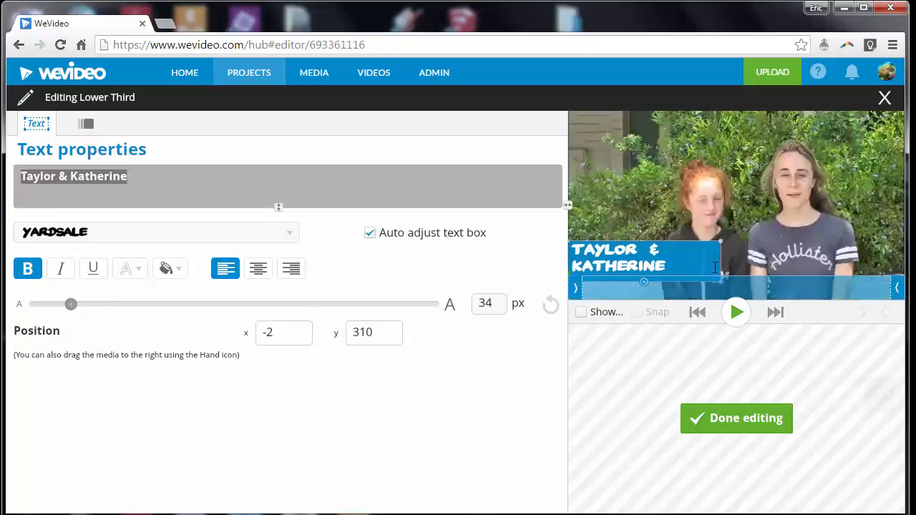
left_click_drag(706, 260, 857, 244)
left_click(258, 268)
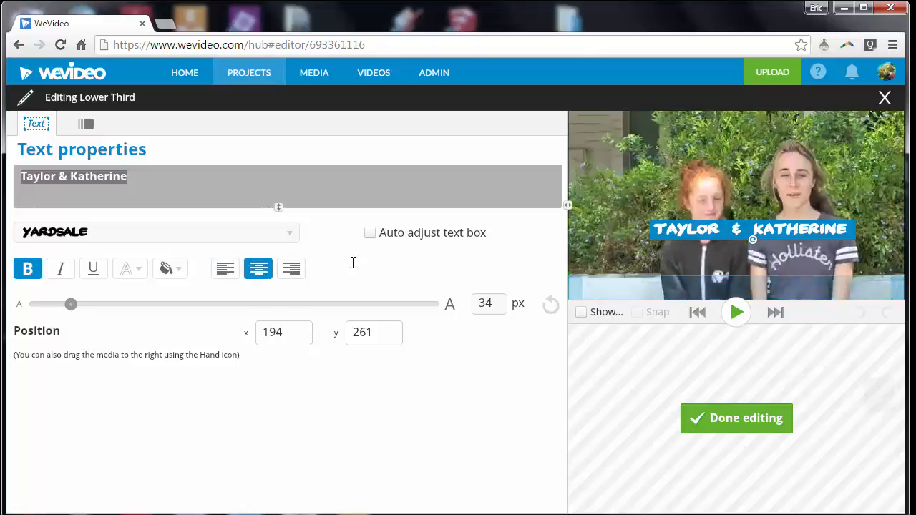
left_click_drag(752, 239, 773, 249)
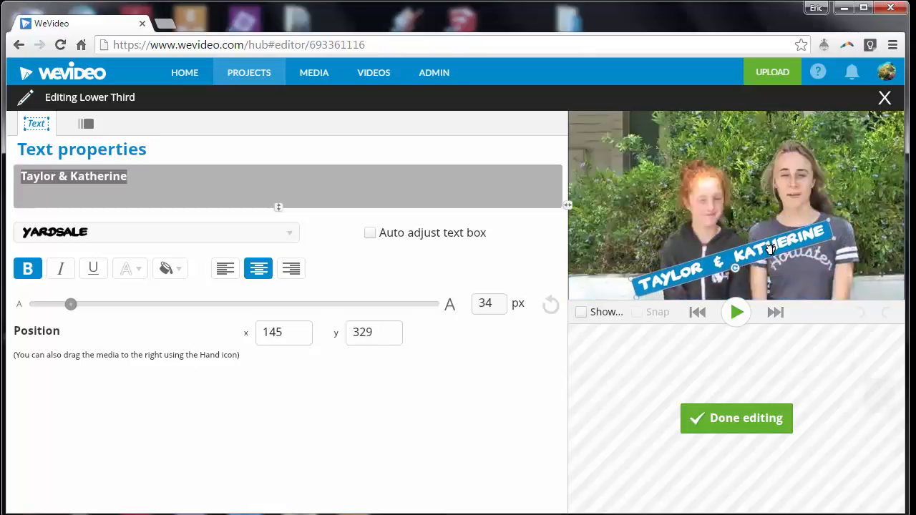
Step: Recolor the lower-third caption with a yellow (ffff00) background, black text and a slightly lower background opacity
left_click(168, 270)
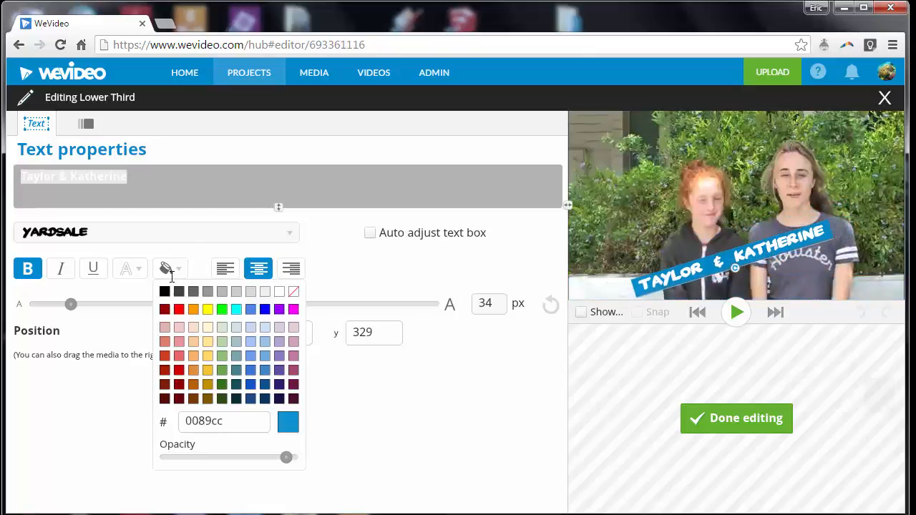
left_click(208, 309)
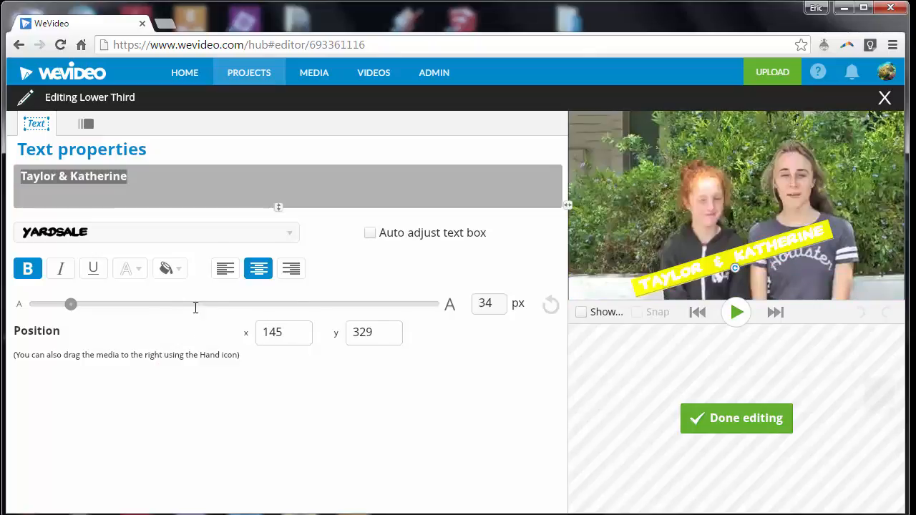
left_click(129, 270)
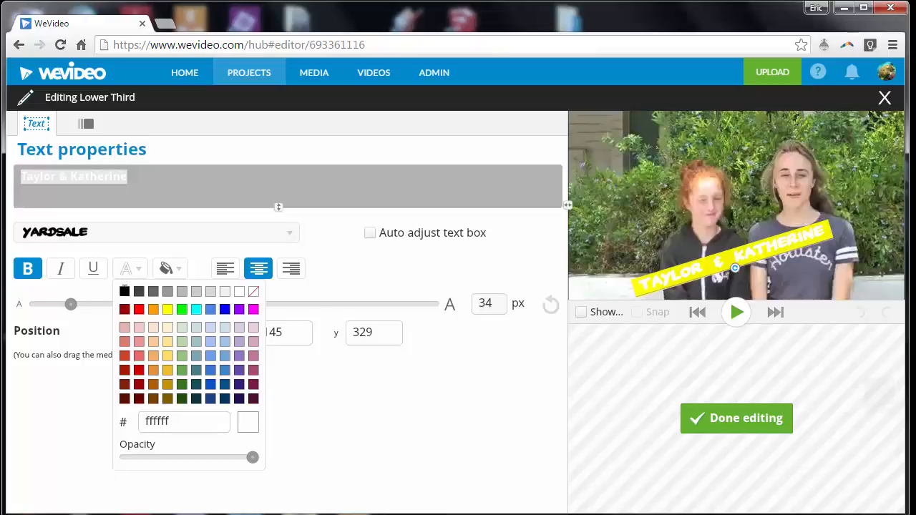
left_click(125, 291)
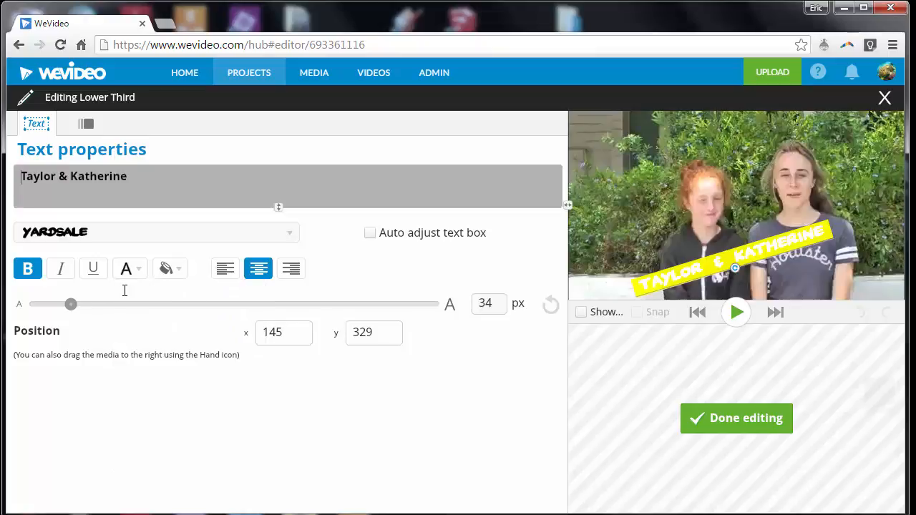
left_click(175, 271)
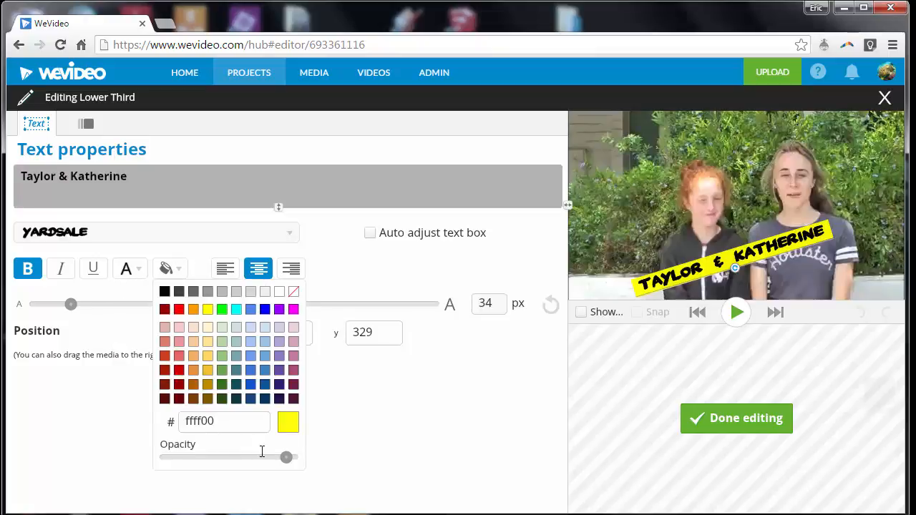
mouse_move(286, 457)
left_mouse_down()
mouse_move(206, 458)
mouse_move(270, 457)
left_mouse_up()
left_click(326, 279)
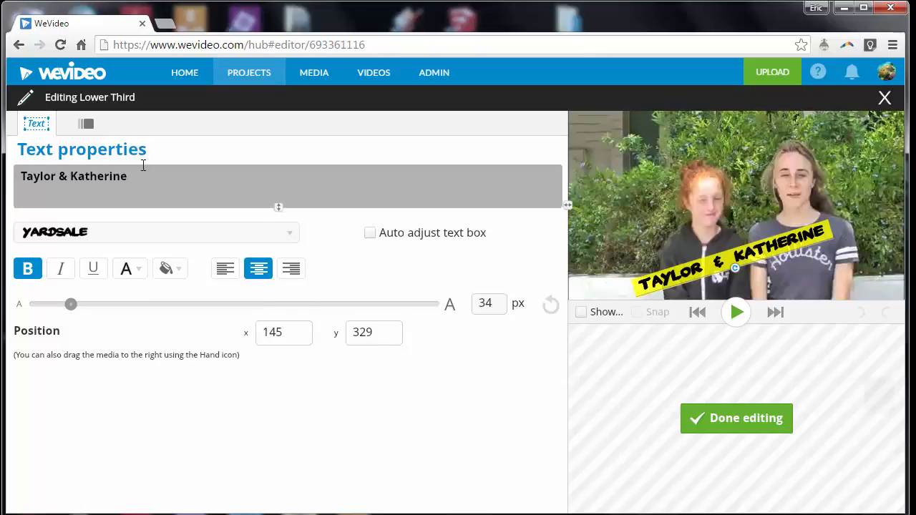
Step: Enable Fade In/Out in the caption's animation, review its advanced fade settings and finish editing the Lower Third
left_click(87, 124)
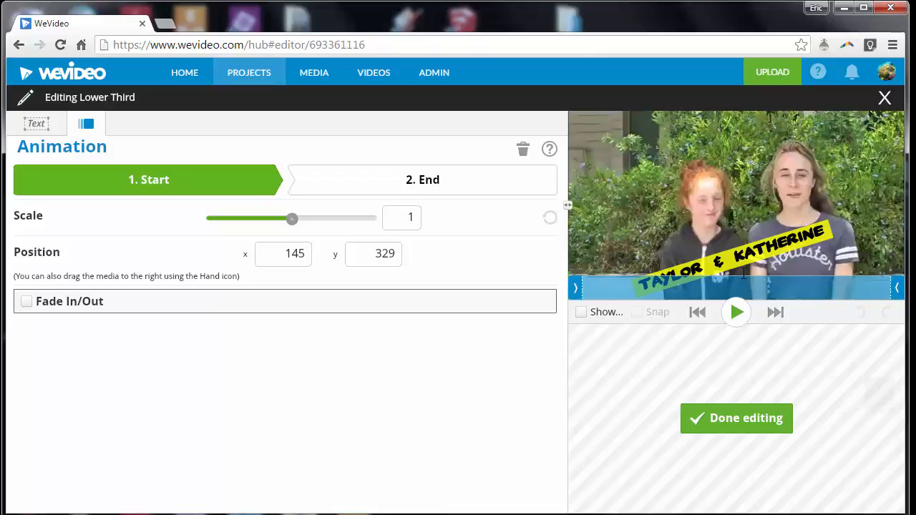
left_click(26, 301)
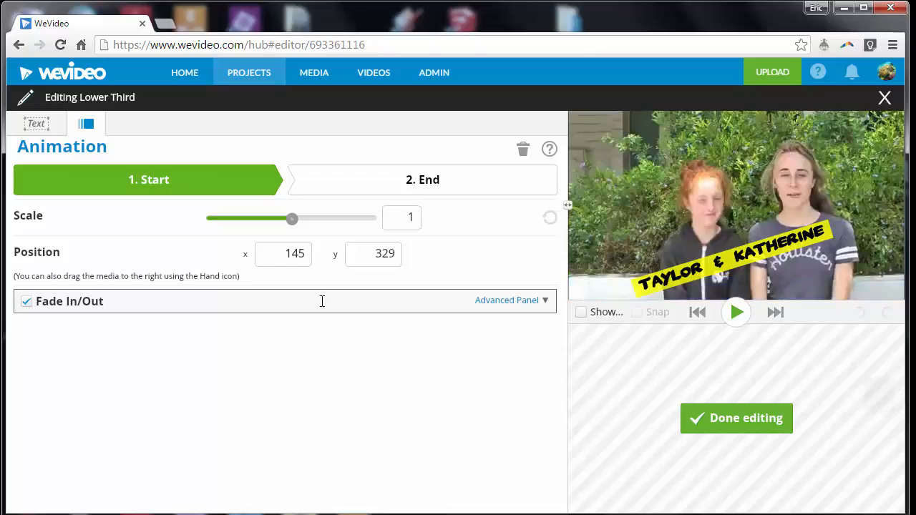
left_click(532, 301)
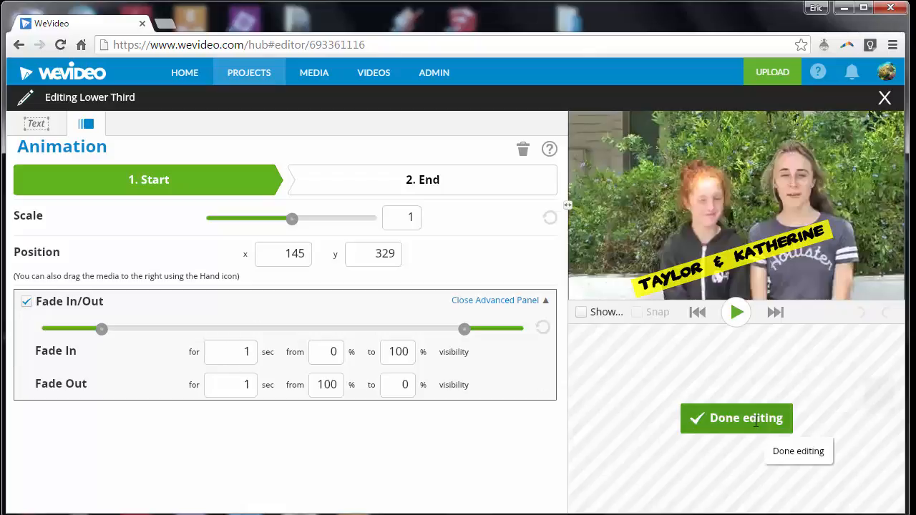
left_click(29, 122)
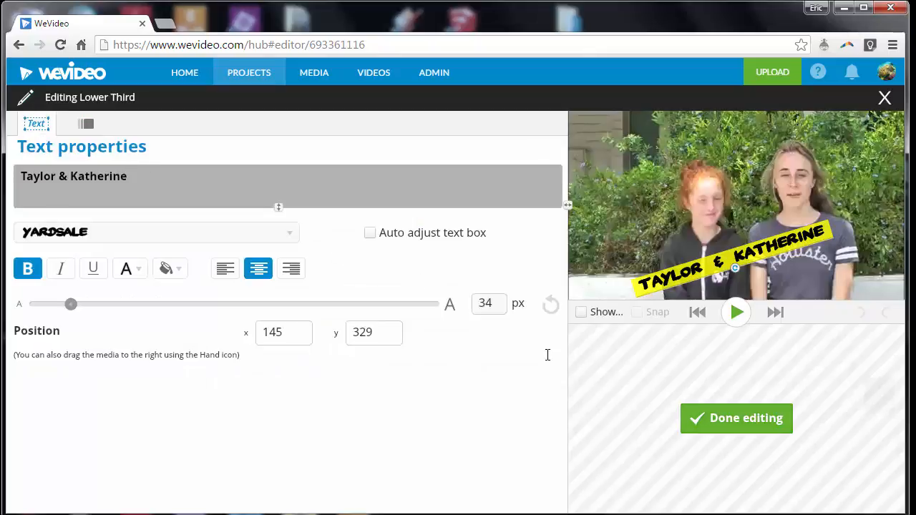
left_click(744, 418)
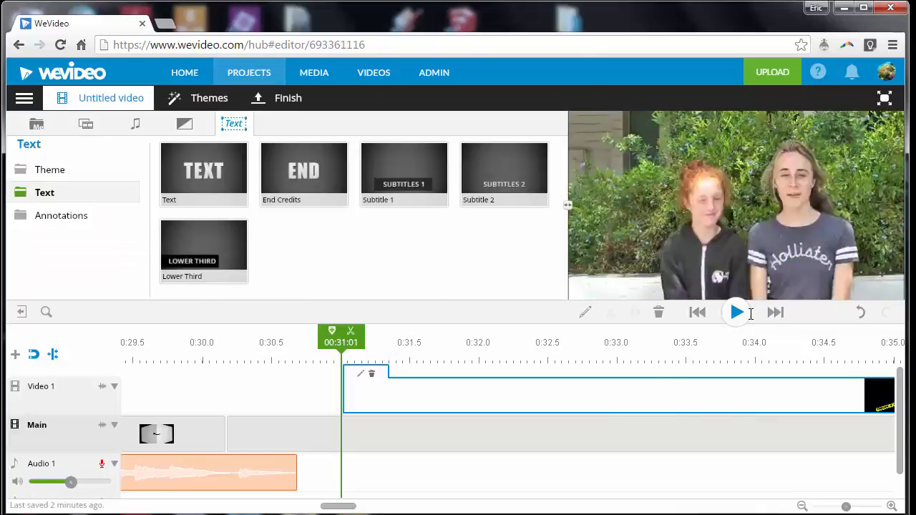
Step: Play back the caption and trim the end of the Lower Third clip on Video 1 to about 00:38:08
left_click(737, 312)
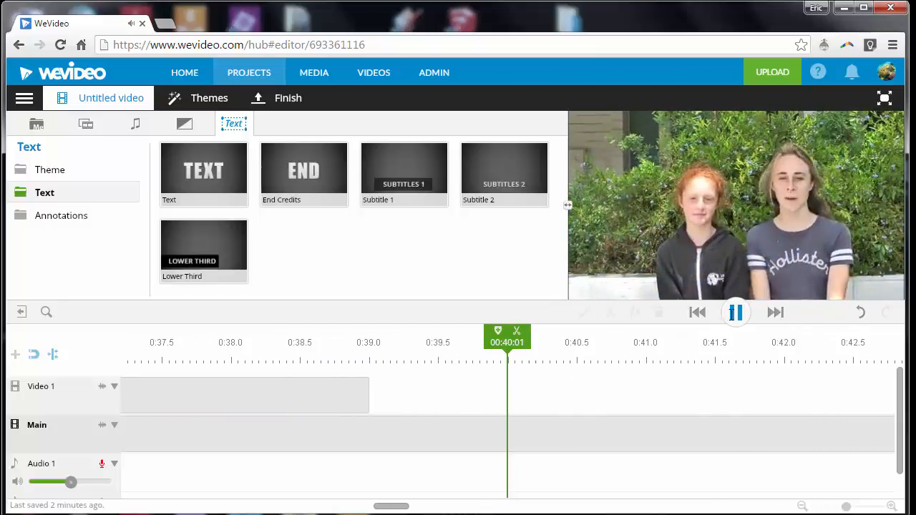
left_click(330, 393)
left_click(298, 399)
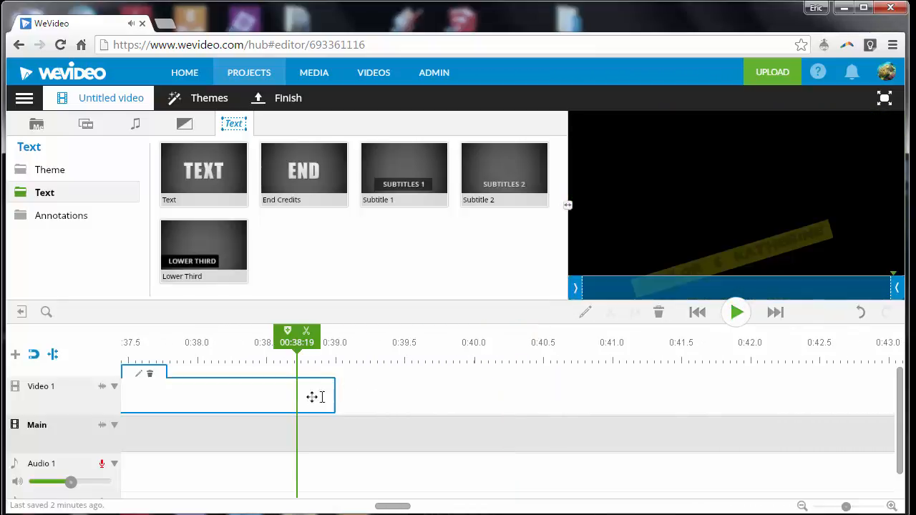
left_click_drag(331, 391, 231, 393)
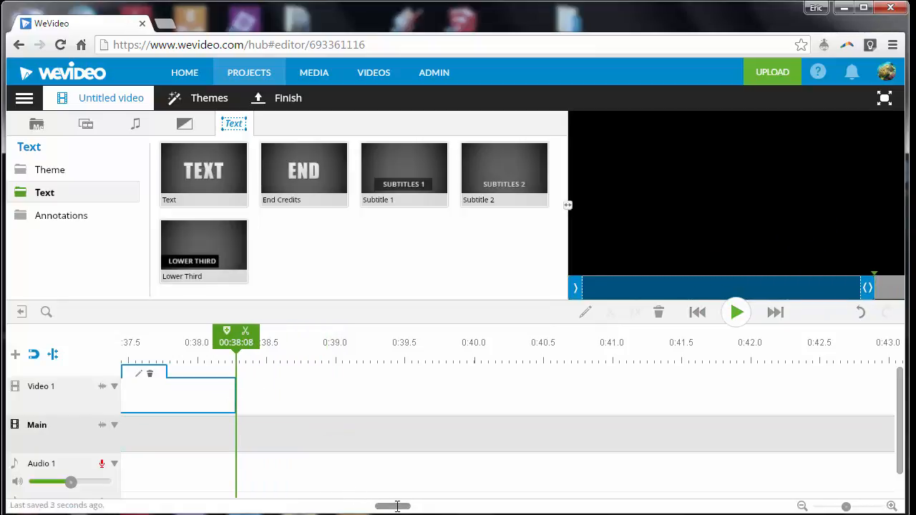
Step: Browse the premium music for the Feel Good folder and preview its Light Background track
left_click_drag(397, 506, 345, 506)
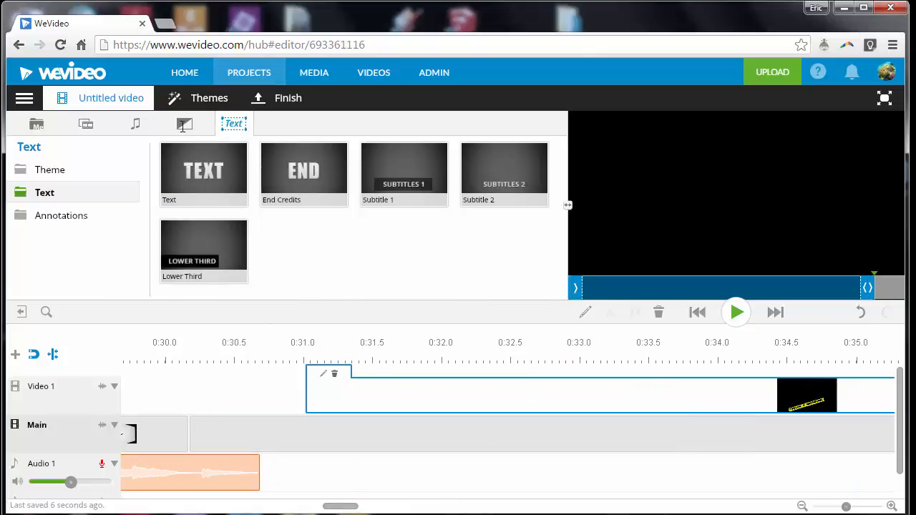
left_click(133, 126)
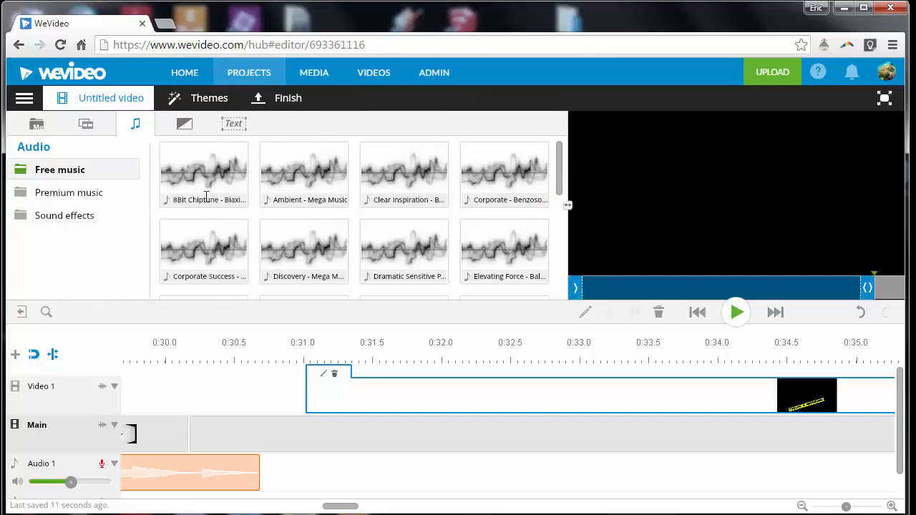
left_click(71, 192)
double_click(203, 198)
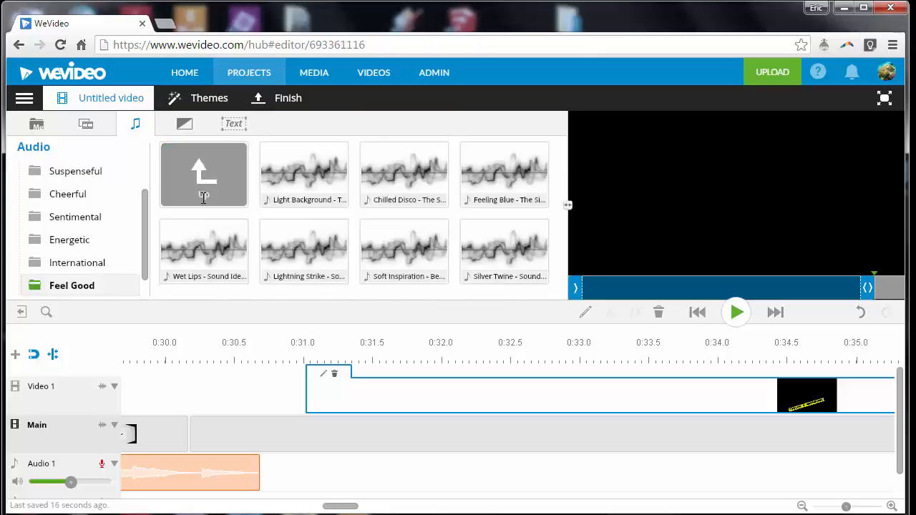
left_click(204, 199)
double_click(207, 200)
left_click(308, 189)
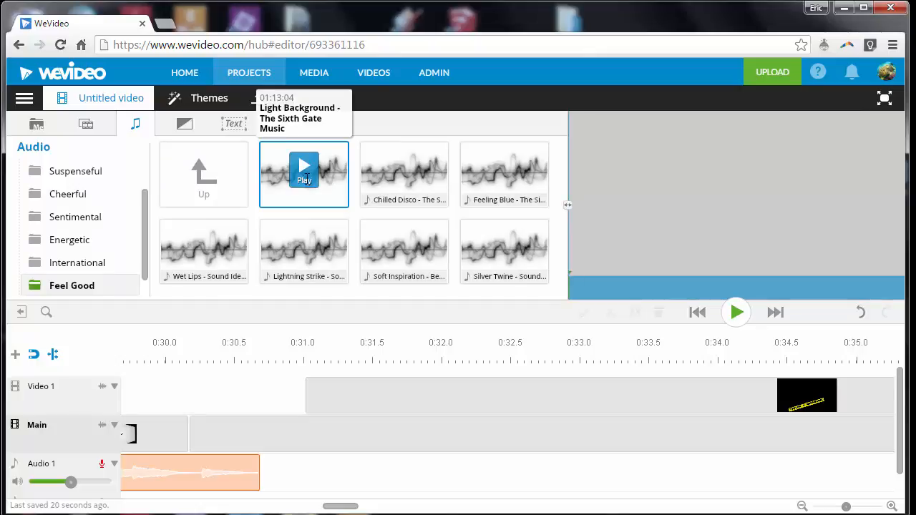
left_click(304, 175)
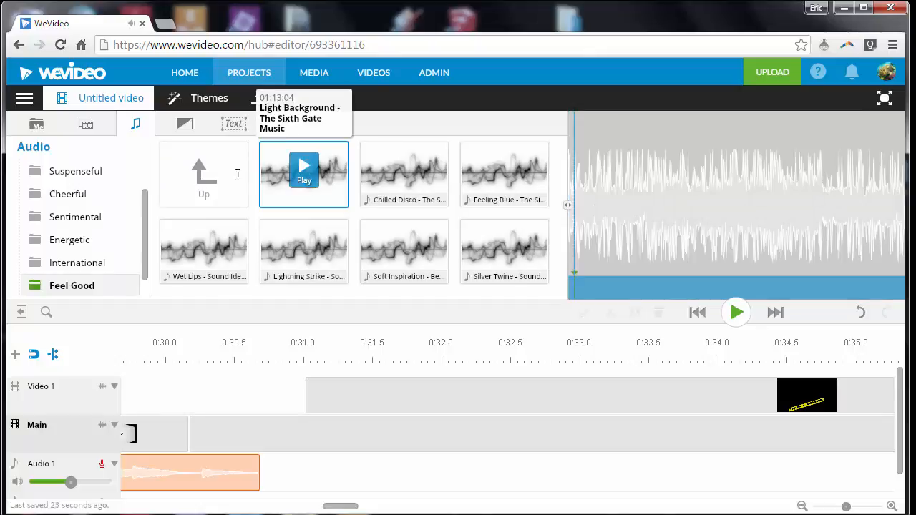
left_click(181, 176)
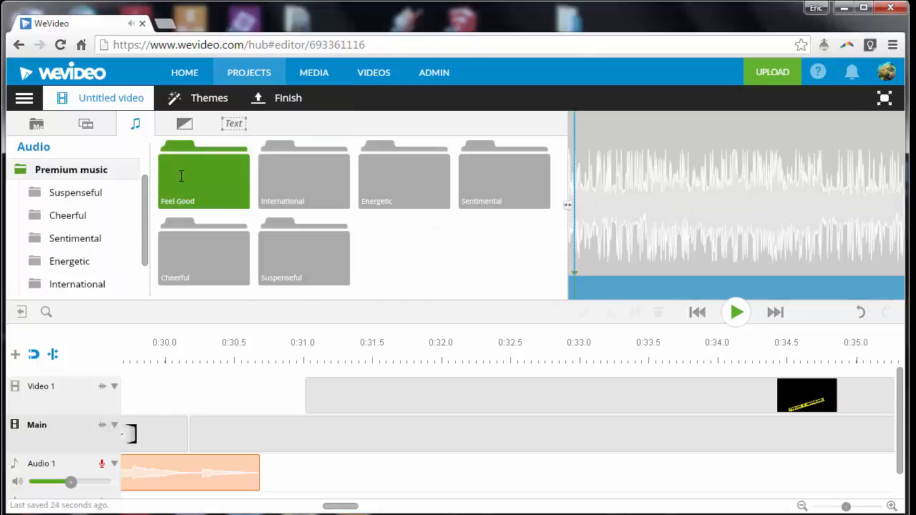
Step: Preview the Angelic Choir sound effect from the Effects folder and add it to Audio 2 at about 00:31:01
left_click(65, 169)
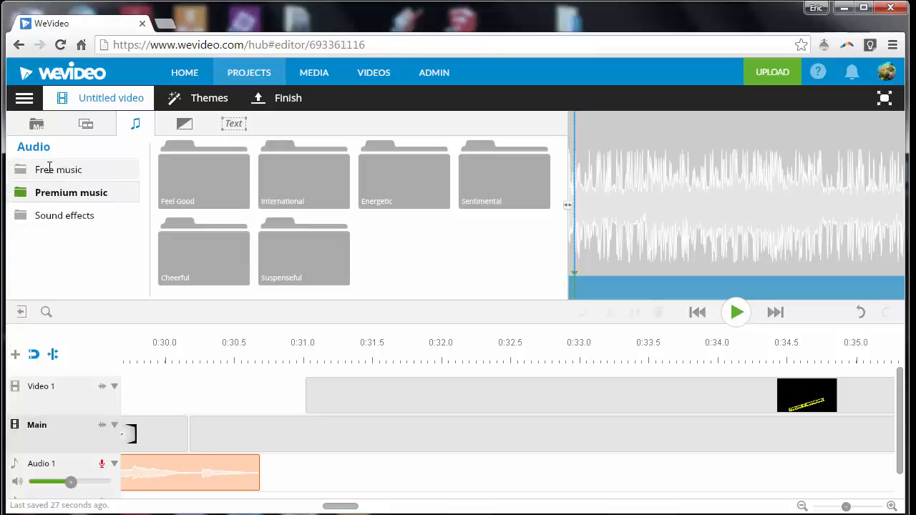
left_click(67, 213)
left_click(226, 190)
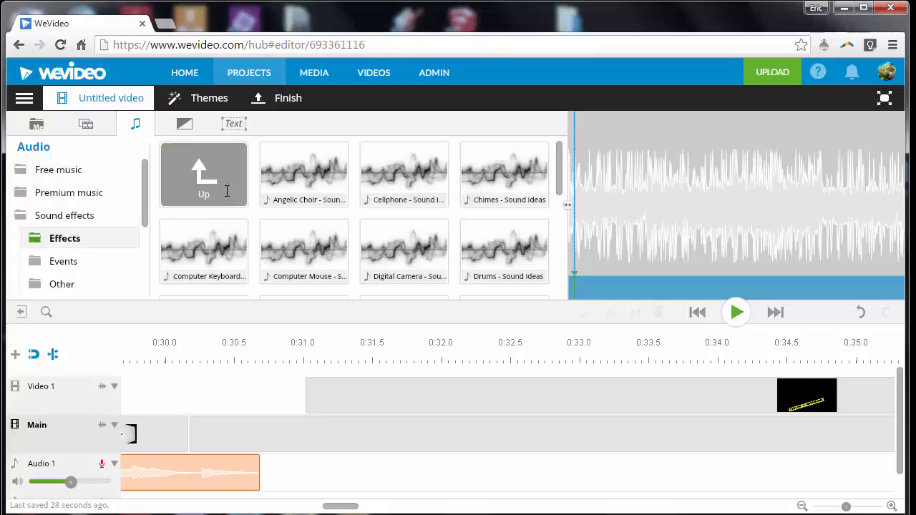
left_click(215, 180)
left_click(211, 184)
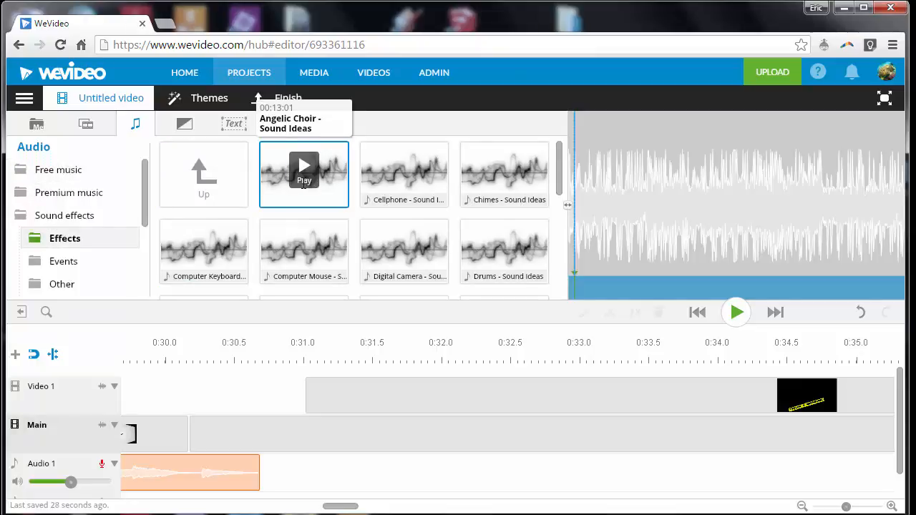
left_click(304, 172)
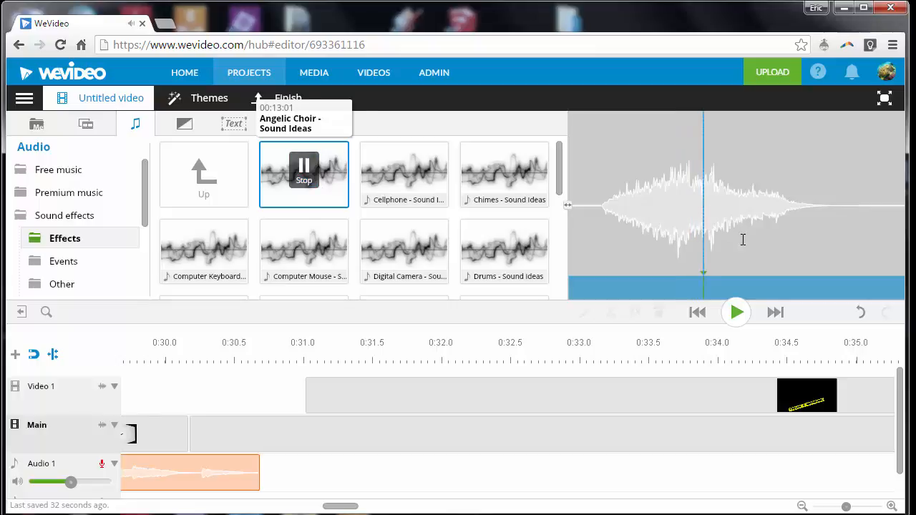
scroll(894, 415, "down", 2)
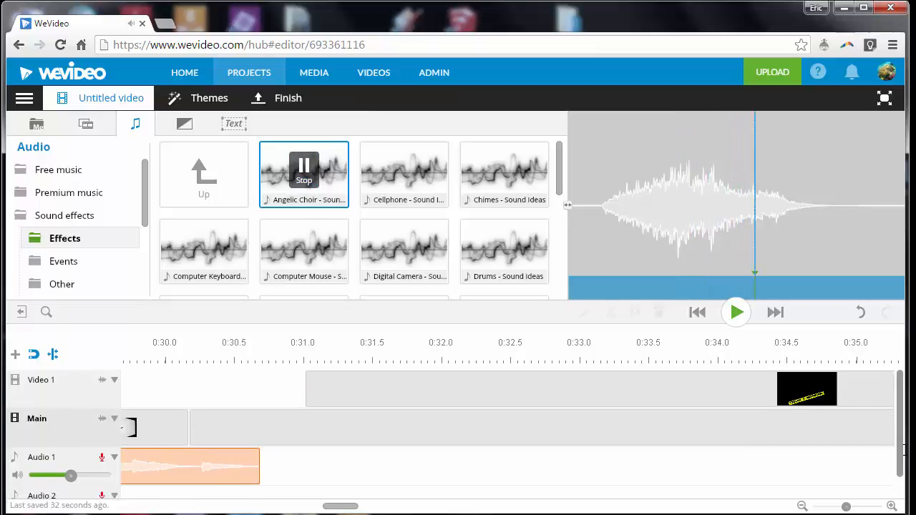
left_click_drag(283, 189, 653, 475)
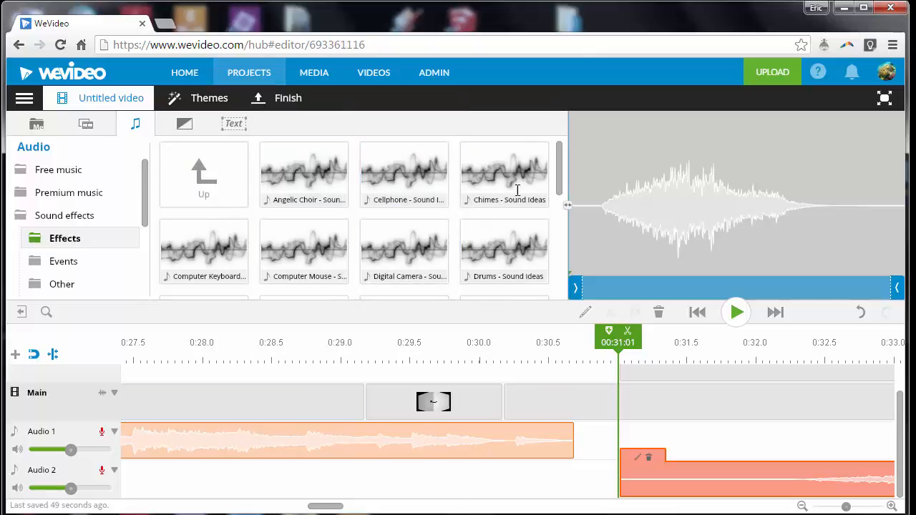
Step: Preview GoGo Boots Sixties from the Energetic premium music and add it to Audio 1 at about 00:18:01
left_click(92, 172)
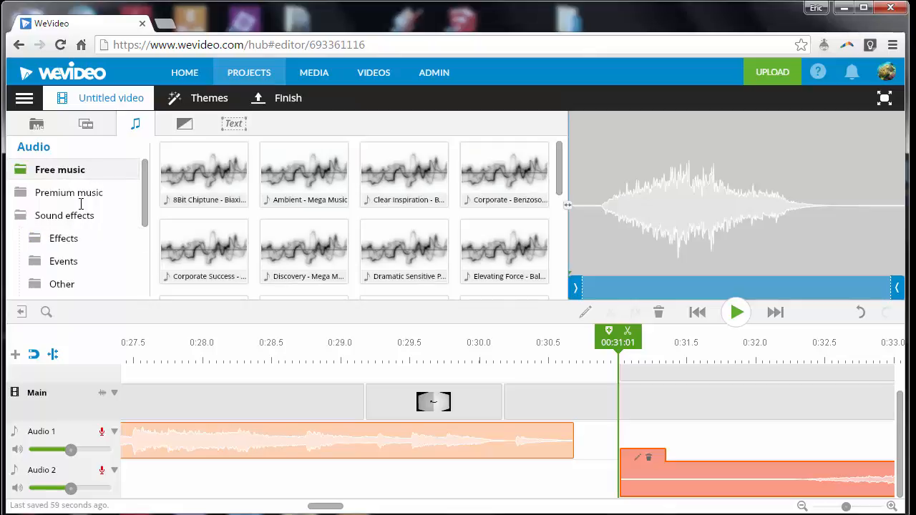
left_click(75, 193)
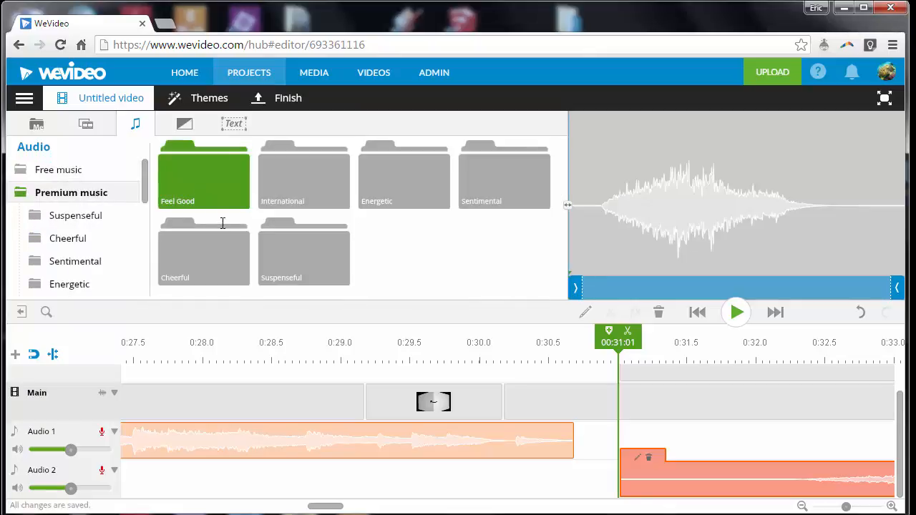
left_click(398, 183)
left_click(404, 170)
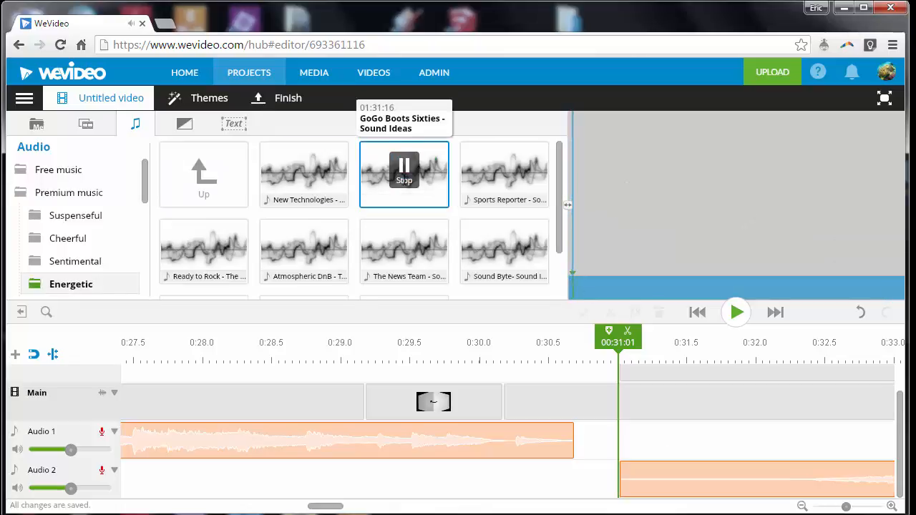
left_click_drag(432, 197, 594, 443)
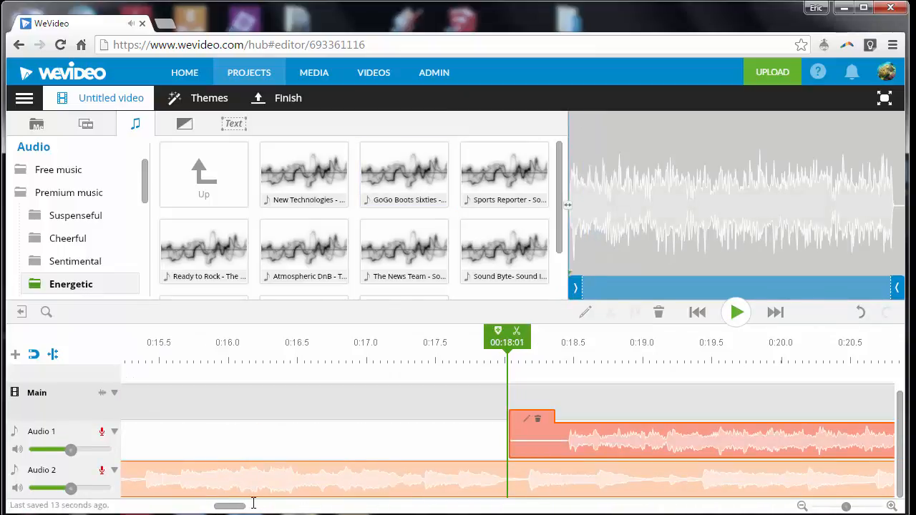
Step: Split the GoGo Boots Sixties clip on Audio 1 at 01:35:06 and delete the part after the cut
left_click_drag(236, 507, 728, 507)
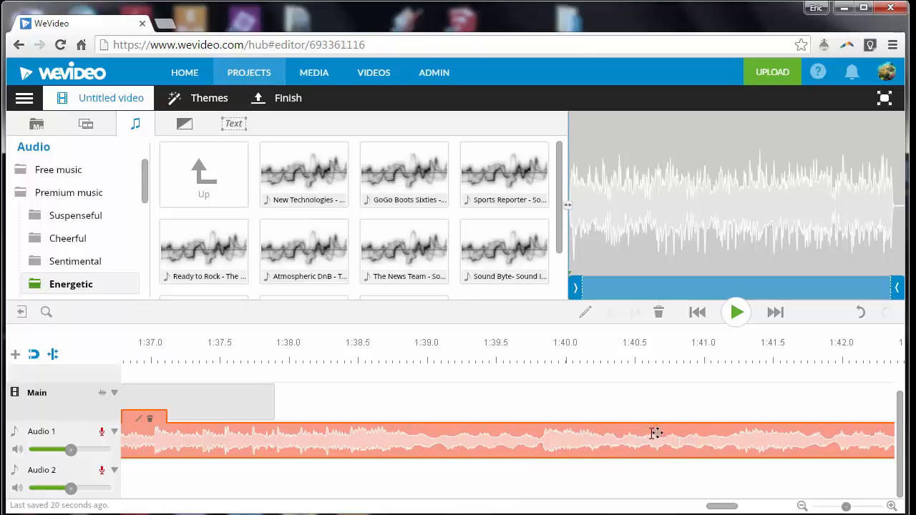
left_click(801, 506)
left_click(801, 505)
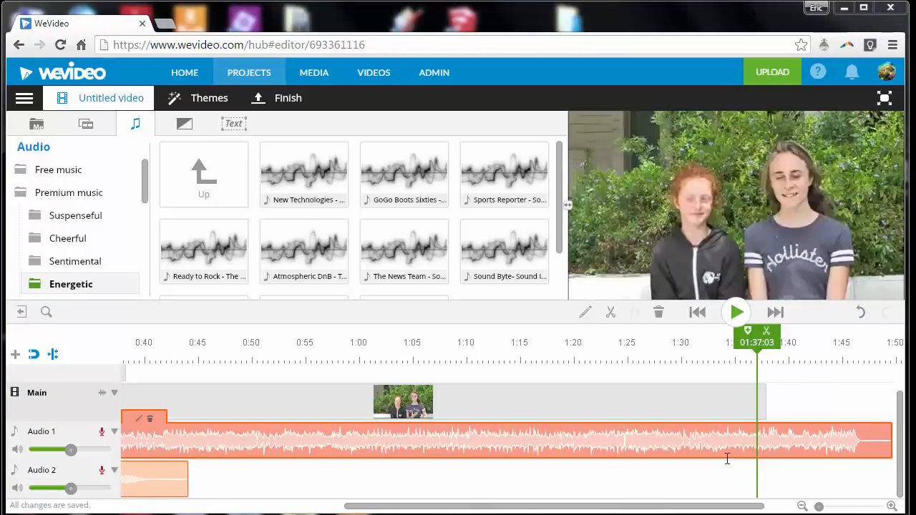
left_click(739, 438)
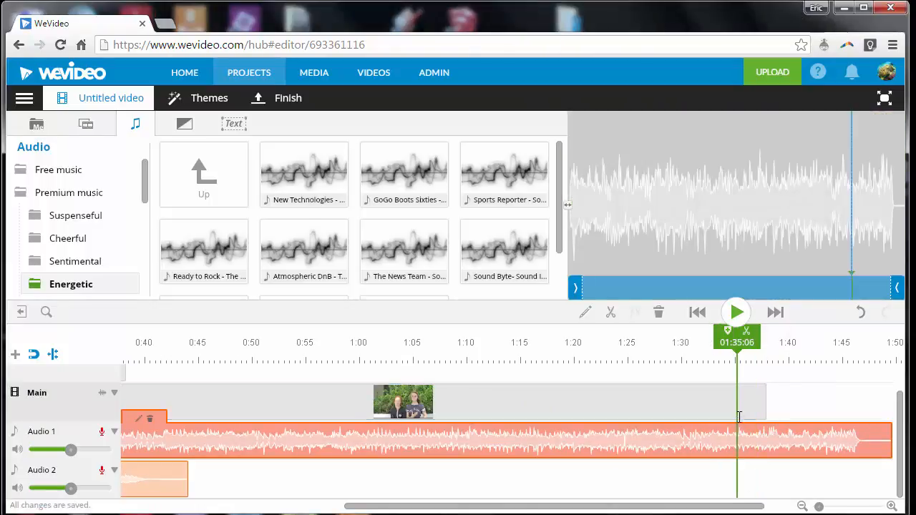
left_click(747, 332)
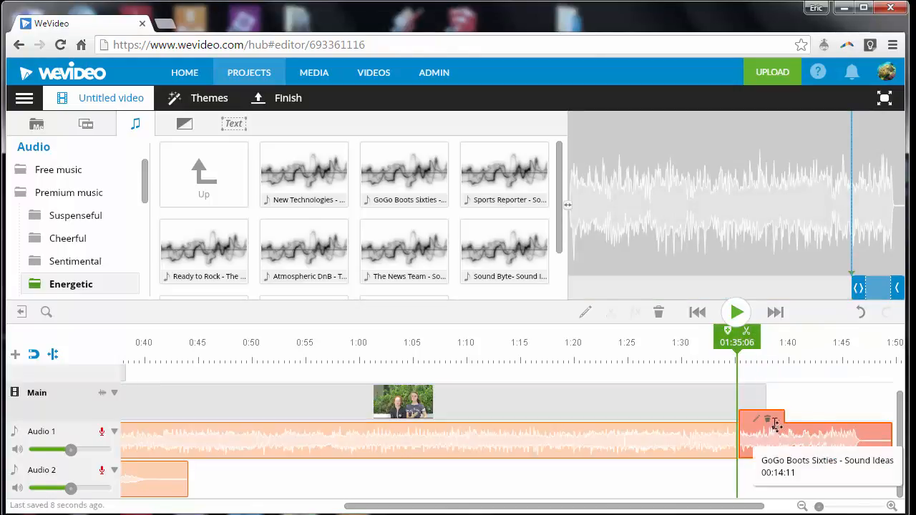
left_click(767, 417)
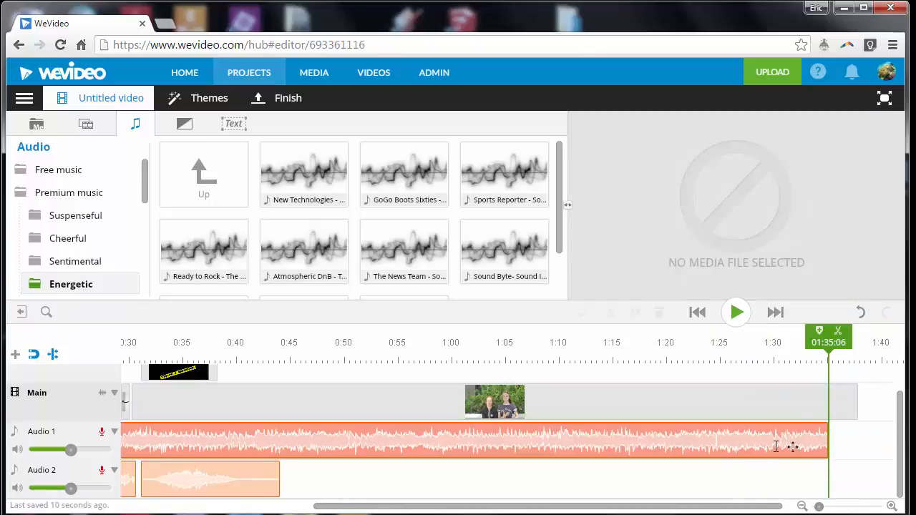
Step: Set a 1-second fade-out on the GoGo Boots Sixties clip on Audio 1
double_click(646, 436)
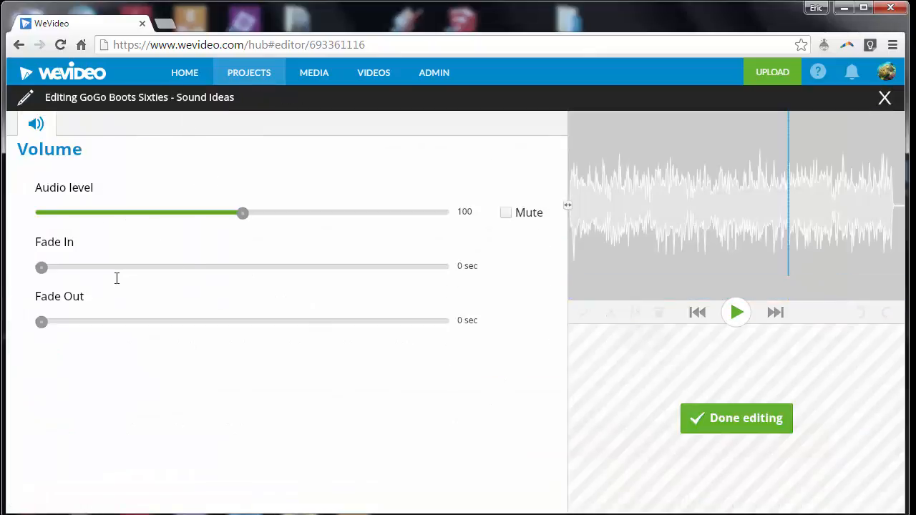
left_click(79, 322)
left_click(121, 322)
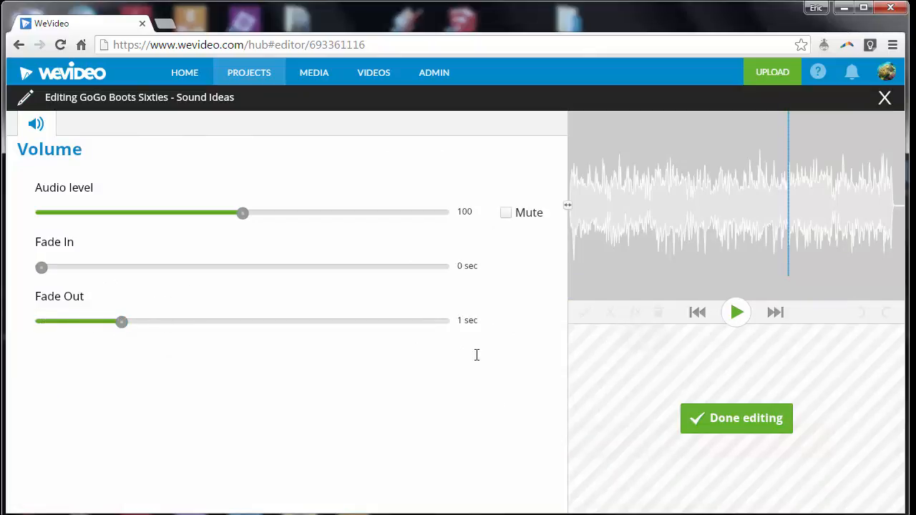
left_click(752, 408)
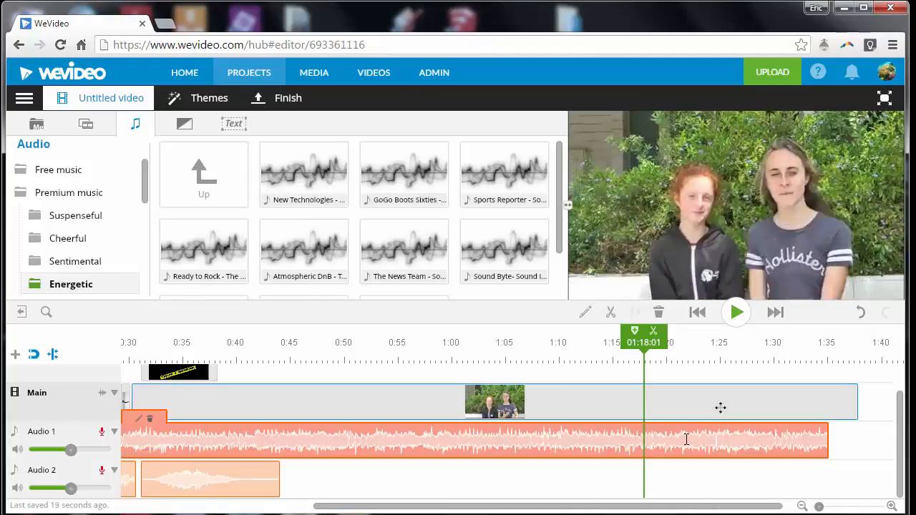
Step: Play the timeline from 01:18:01 and set the GoGo Boots Sixties clip's audio level to 46
left_click(737, 312)
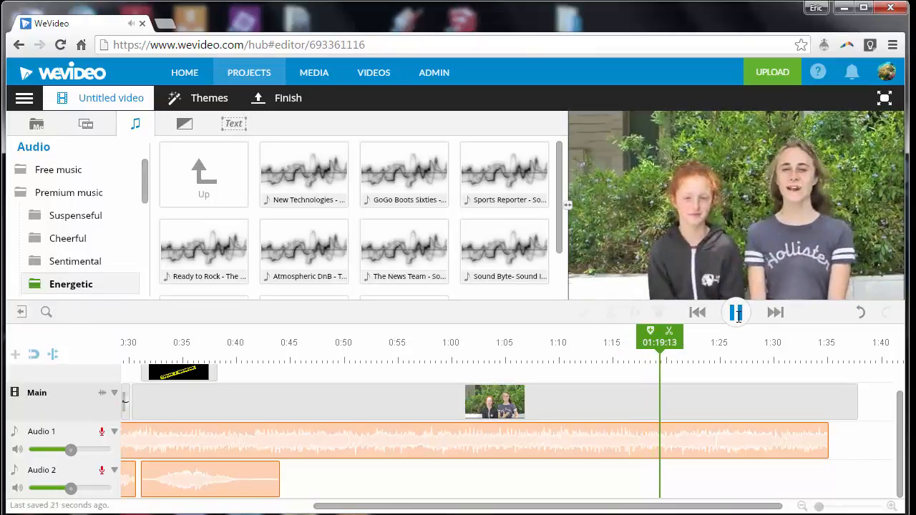
left_click(736, 312)
double_click(686, 438)
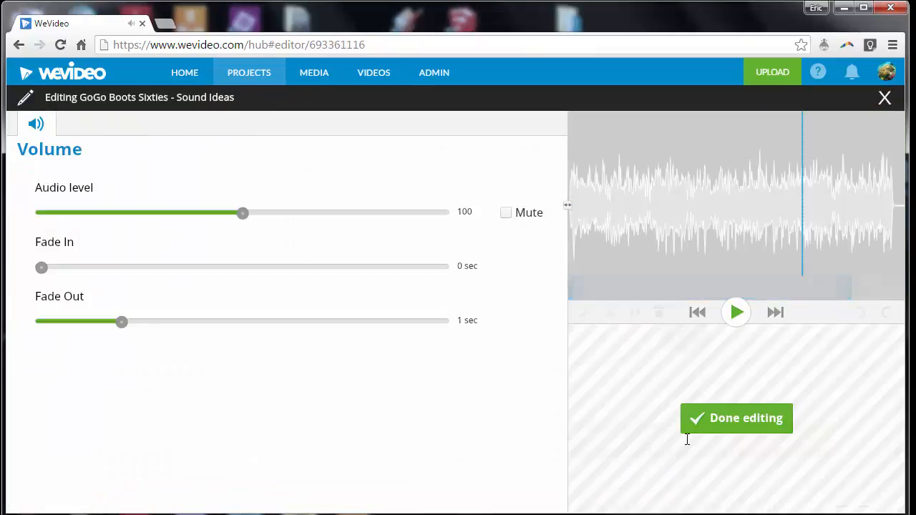
left_click_drag(241, 213, 133, 216)
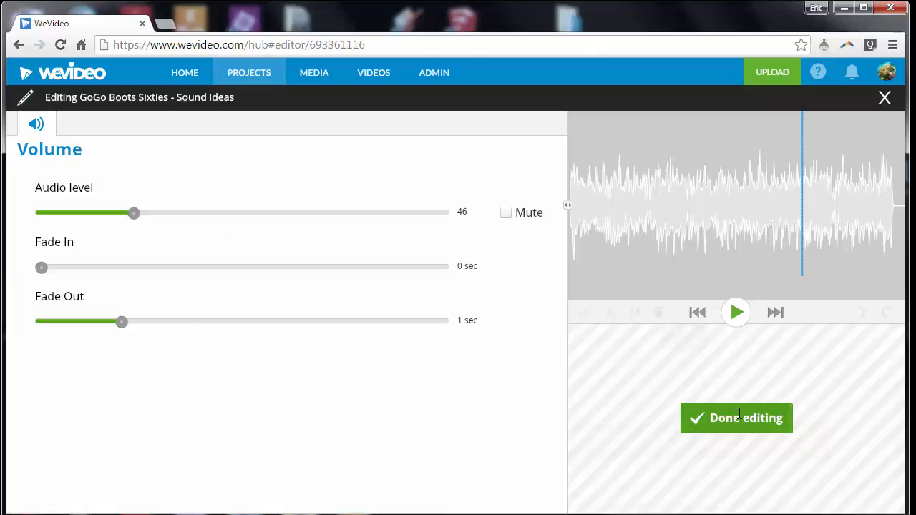
left_click(739, 418)
Step: Play the timeline again and lower the GoGo Boots Sixties clip's audio level further, well below 46
left_click(736, 312)
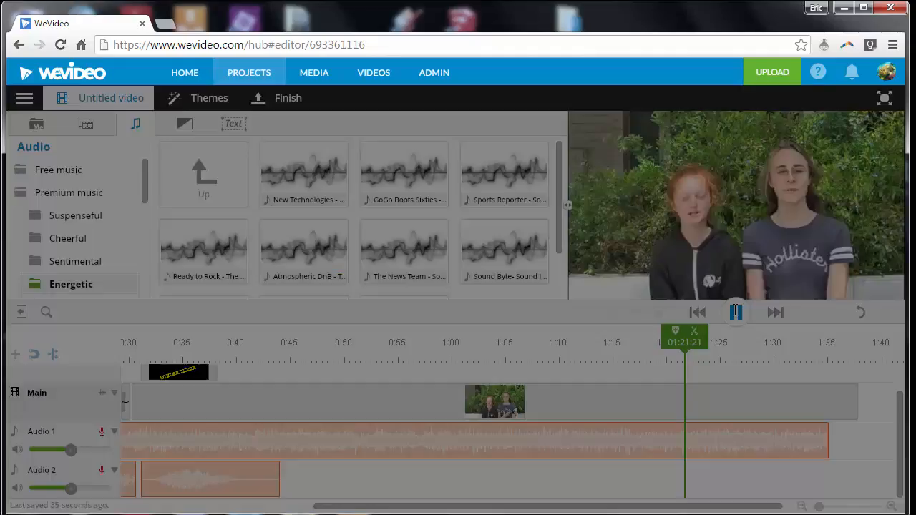
left_click(701, 438)
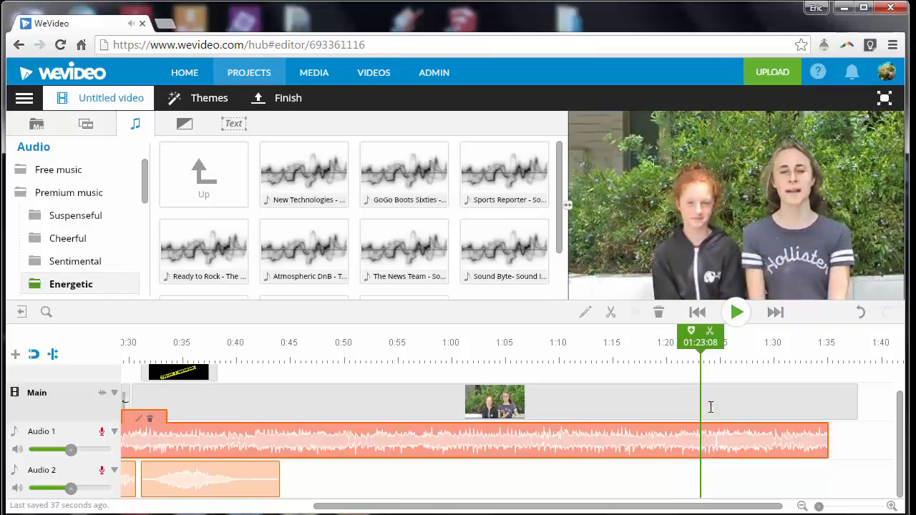
double_click(698, 447)
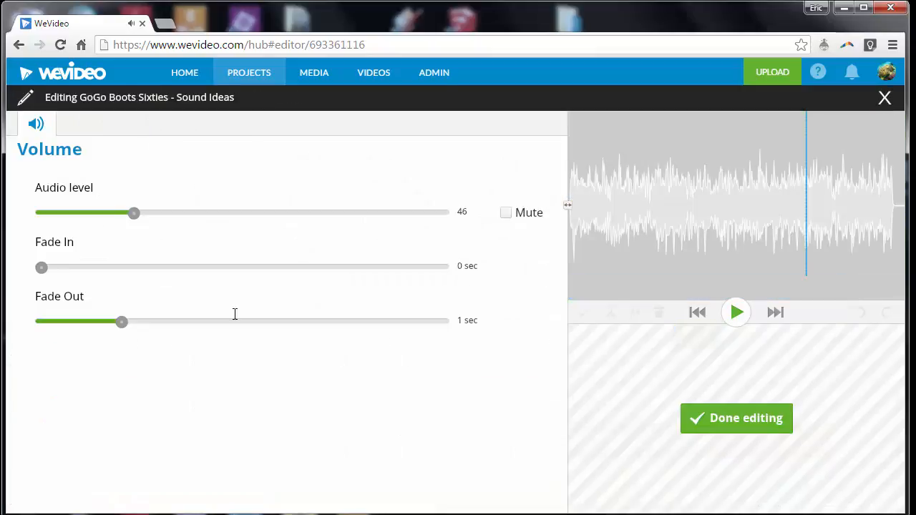
left_click_drag(132, 214, 94, 214)
left_click(716, 420)
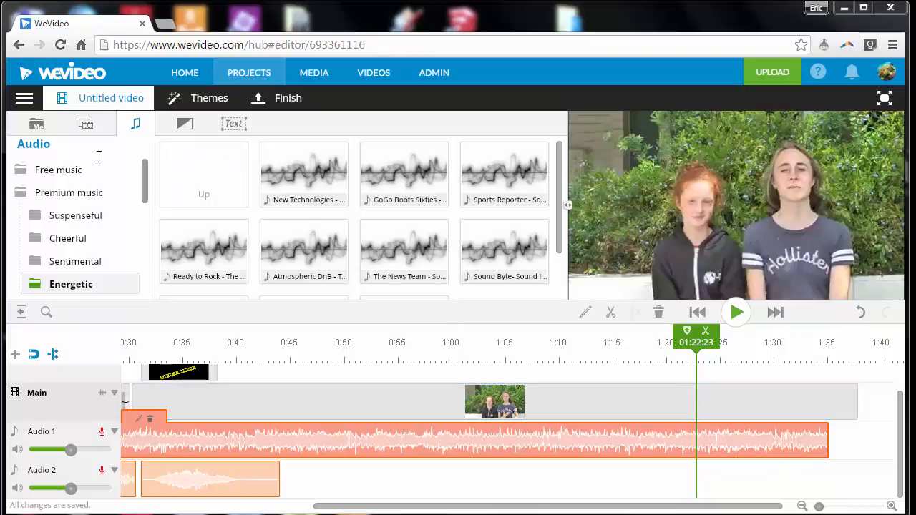
left_click(187, 126)
left_click(224, 126)
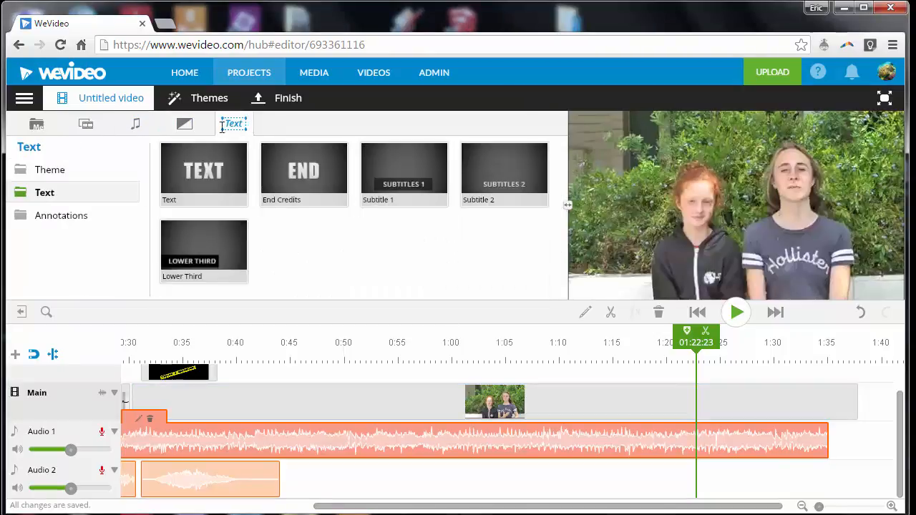
left_click(86, 125)
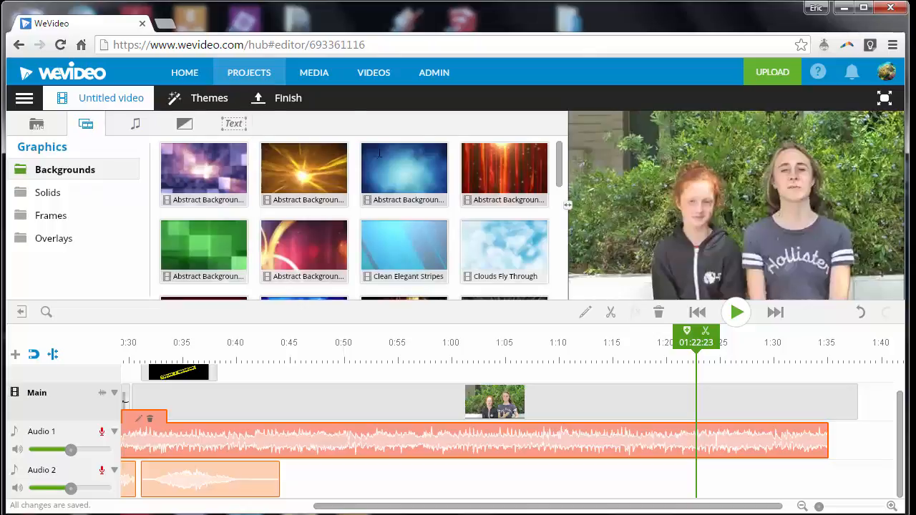
left_click(42, 128)
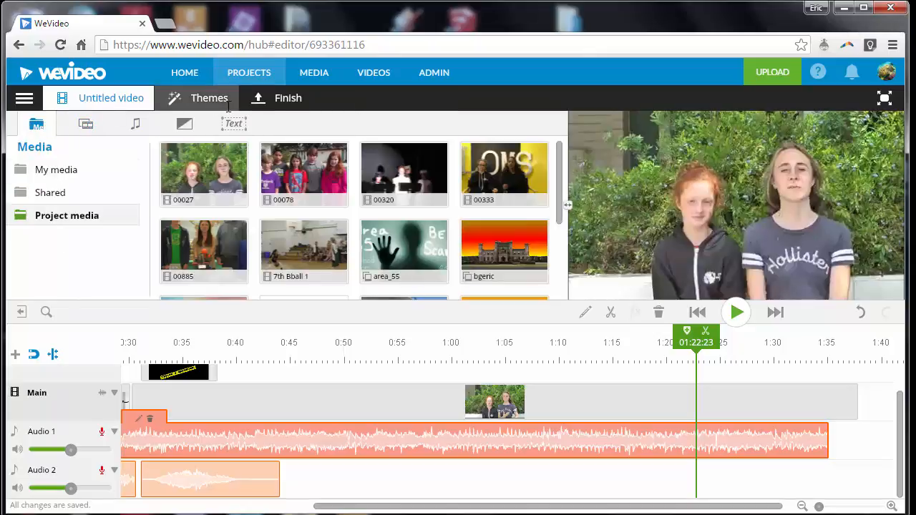
Step: Rename the untitled video as Practice Summer
left_click(136, 101)
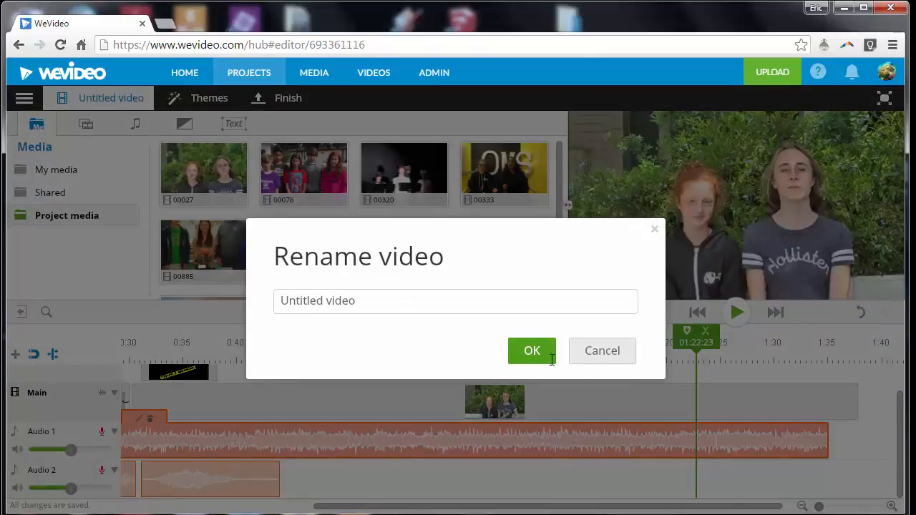
left_click(611, 354)
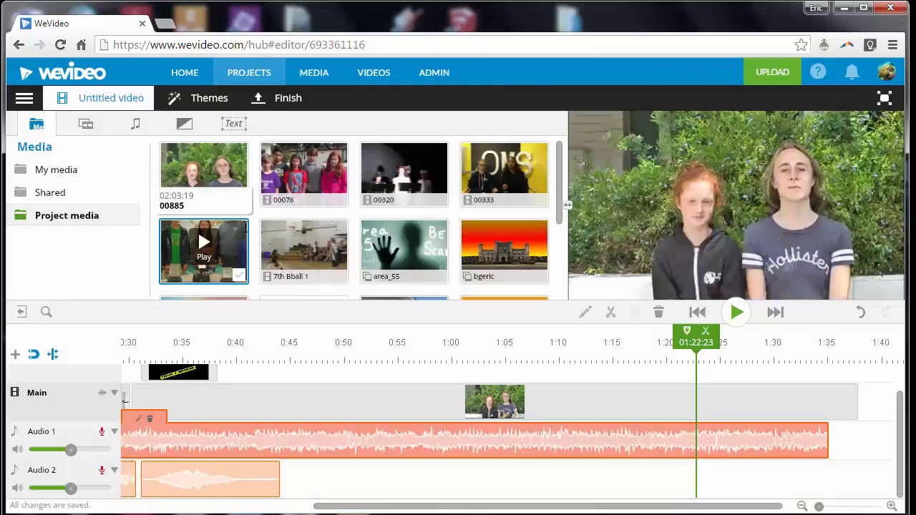
left_click(122, 100)
left_click(385, 305)
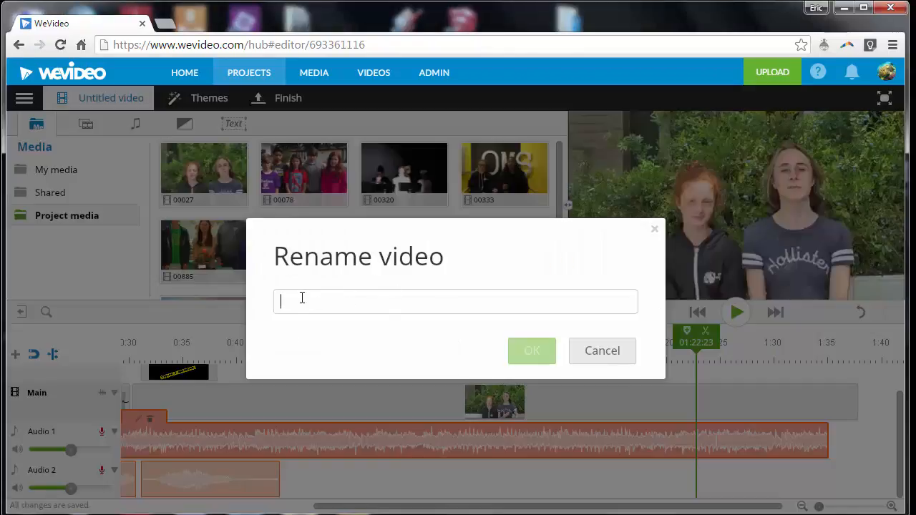
type("Practice Summer")
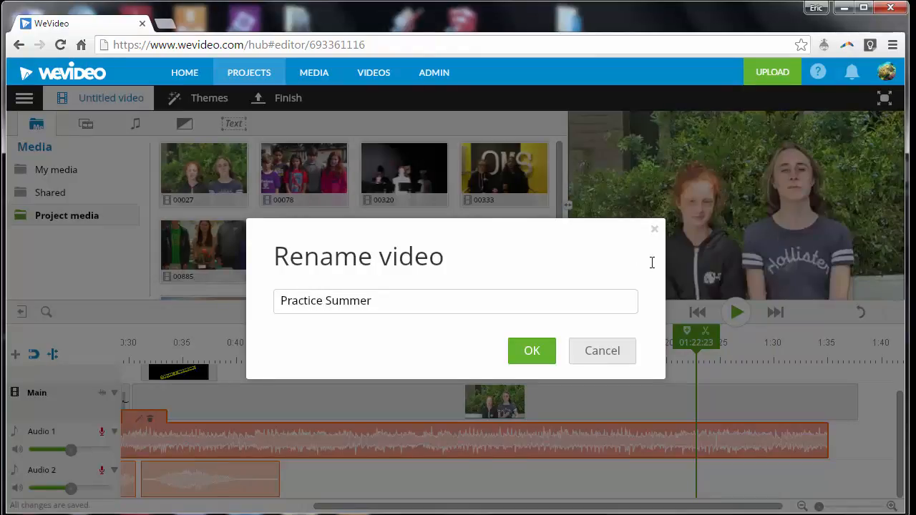
left_click(538, 353)
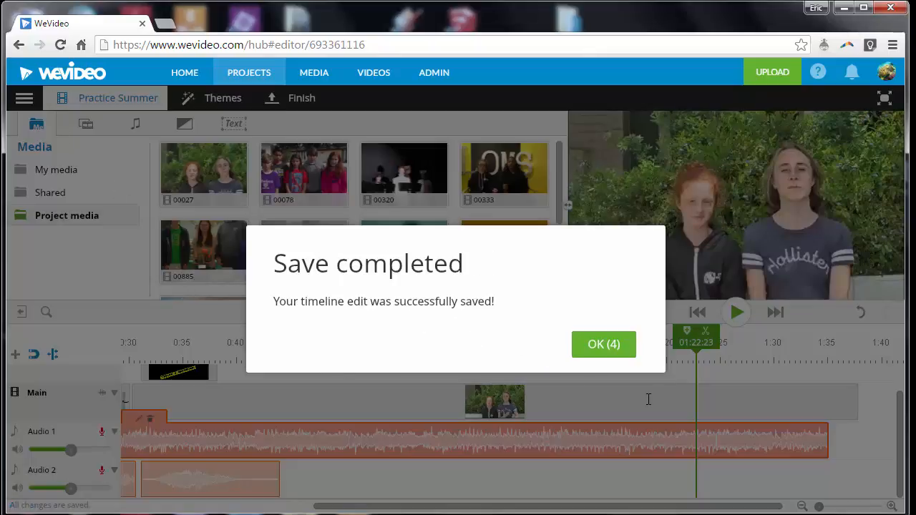
left_click(616, 346)
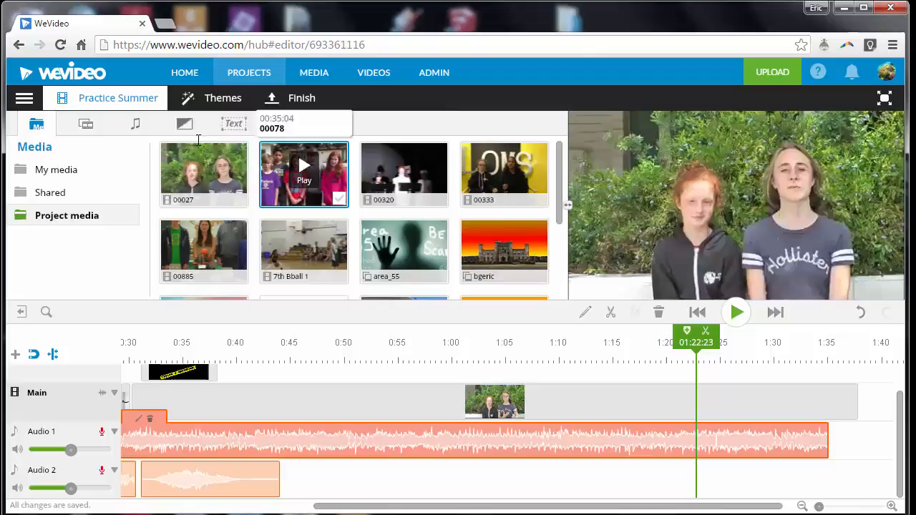
Step: Save the Practice Summer video
left_click(22, 98)
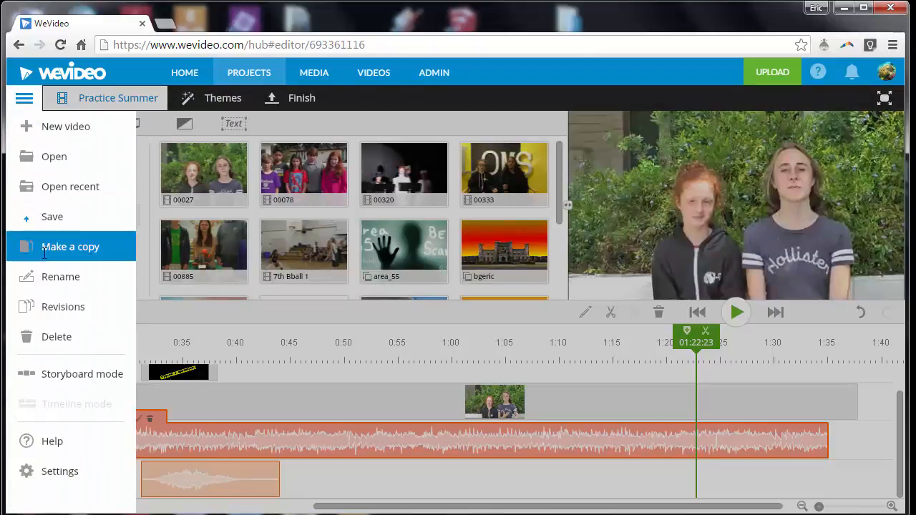
left_click(53, 216)
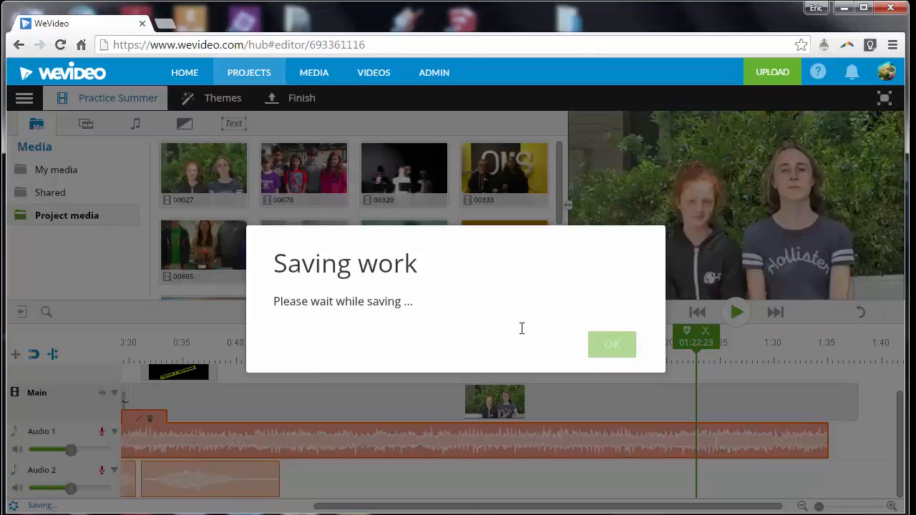
left_click(612, 344)
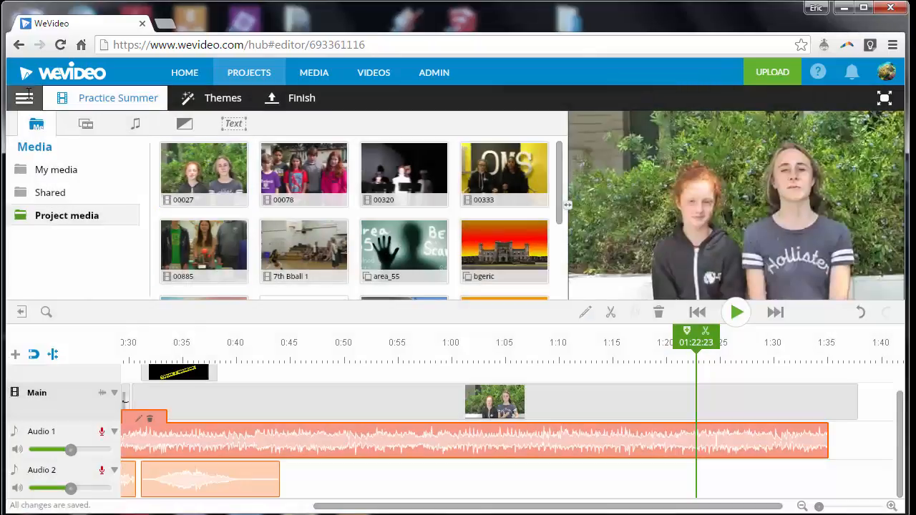
left_click(26, 96)
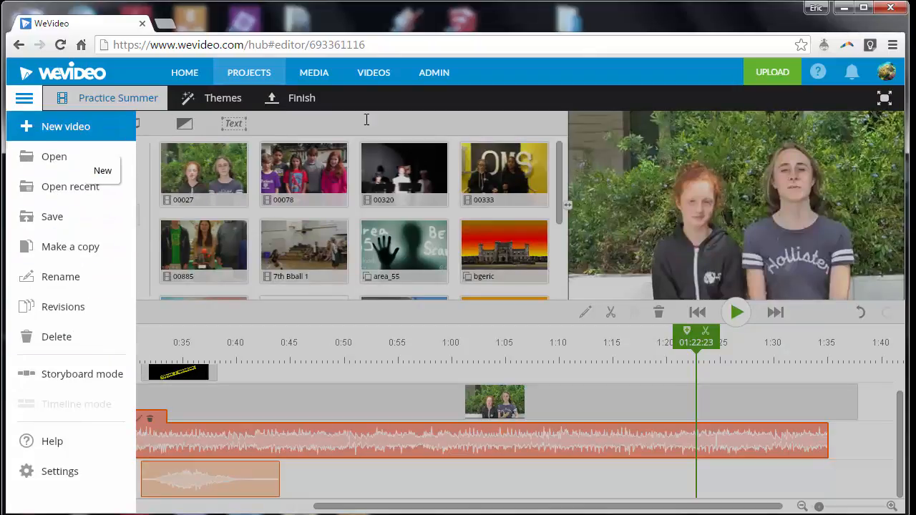
left_click(532, 95)
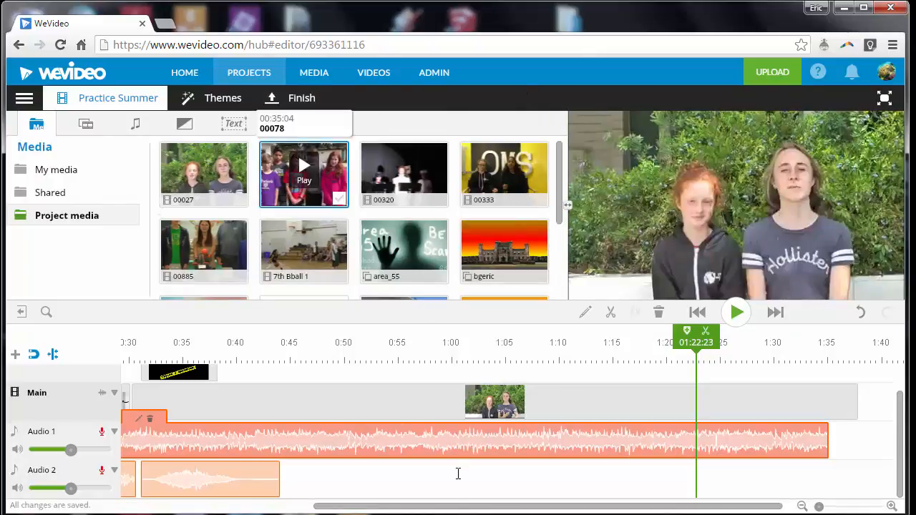
left_click(694, 347)
left_click_drag(694, 347, 560, 348)
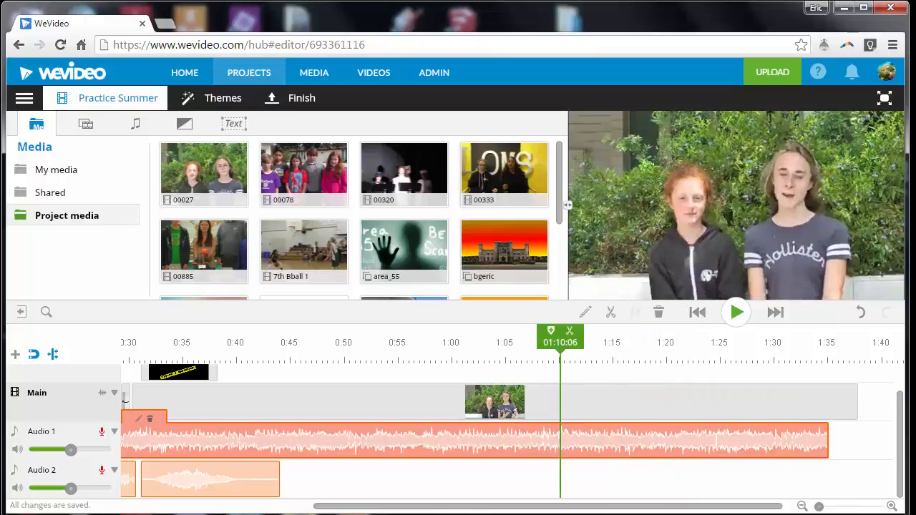
left_click(801, 507)
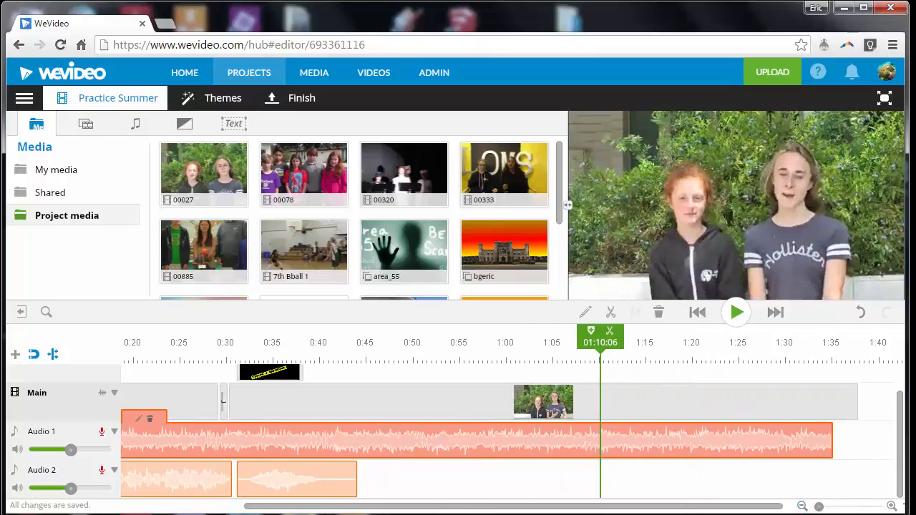
left_click(891, 506)
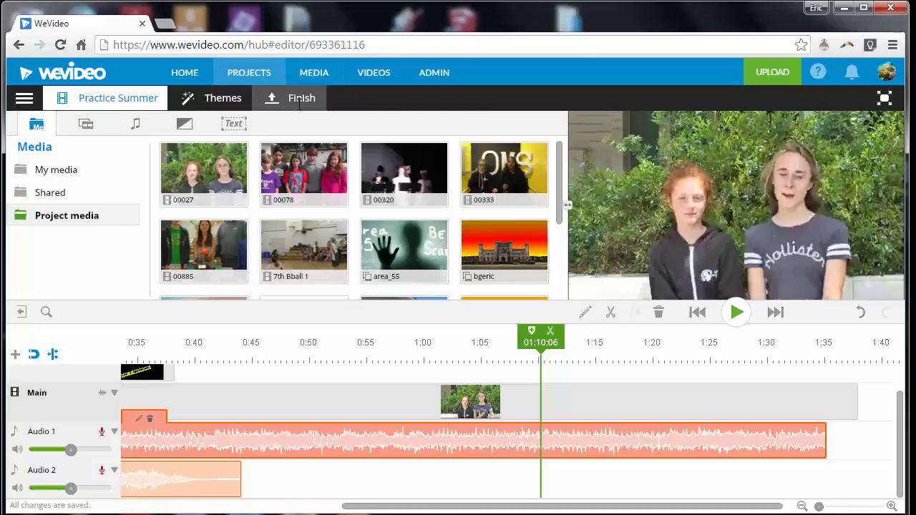
Step: Set the finished video's quality to 720p HD and add Google Drive as a destination alongside WeVideo
left_click(299, 102)
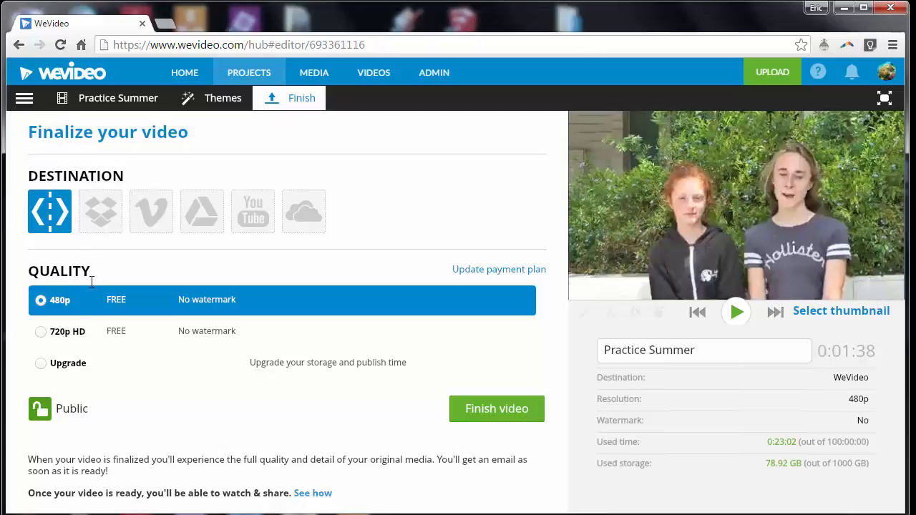
left_click(42, 332)
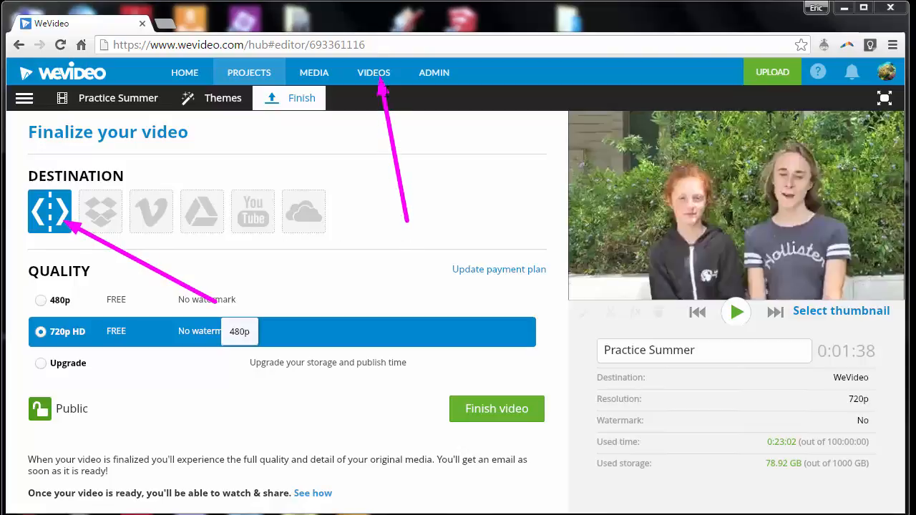
left_click(202, 214)
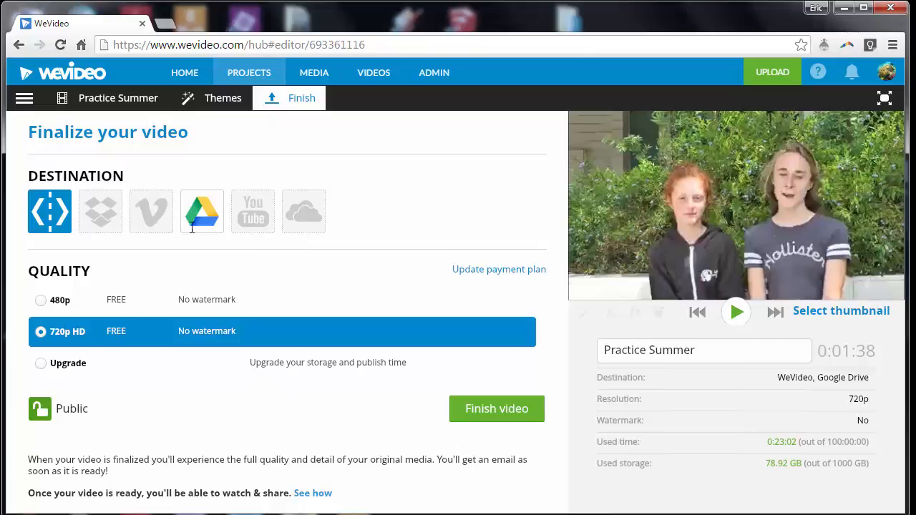
left_click(267, 215)
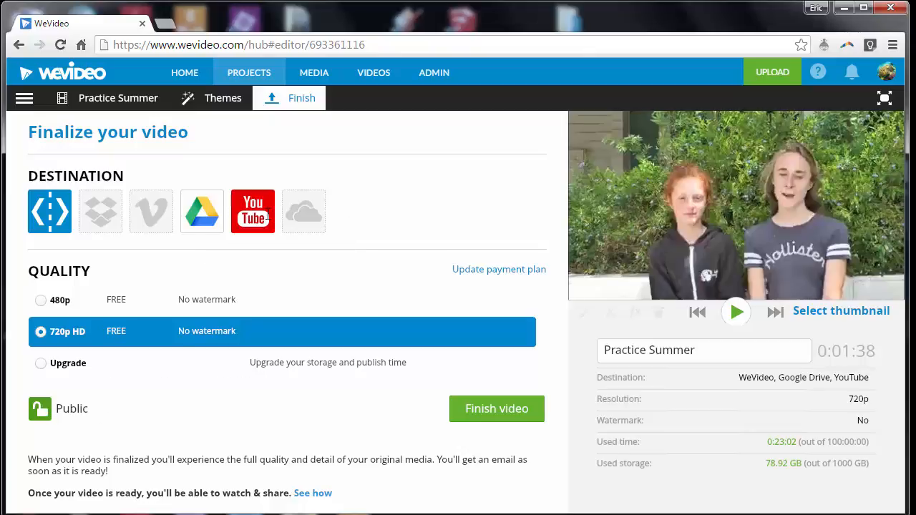
left_click(267, 215)
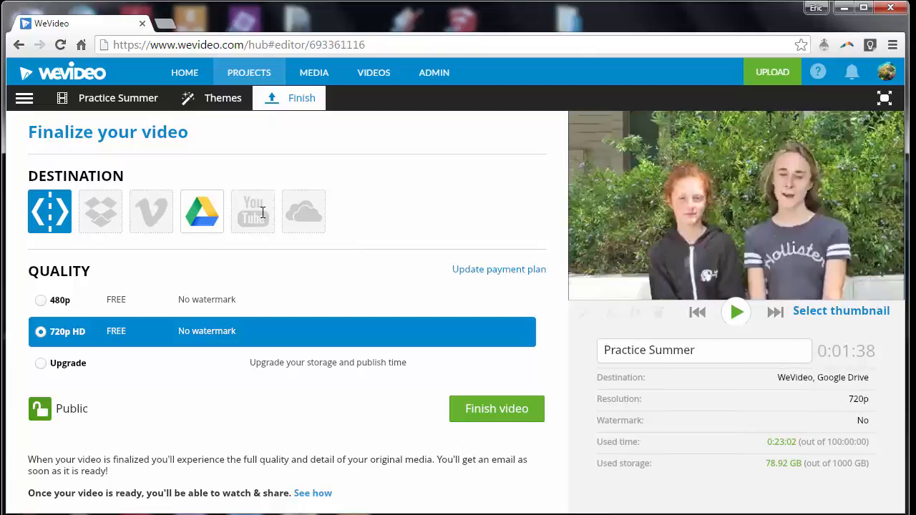
left_click(264, 213)
left_click(263, 212)
left_click(263, 213)
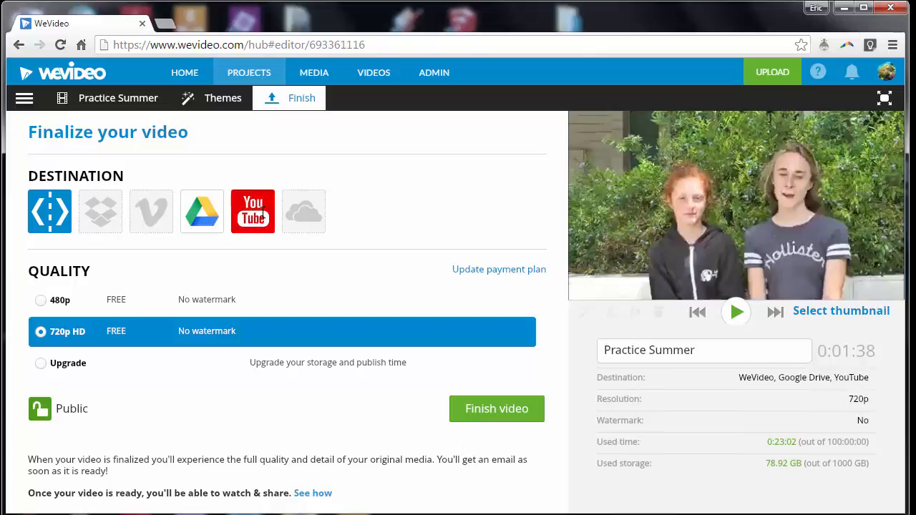
left_click(263, 212)
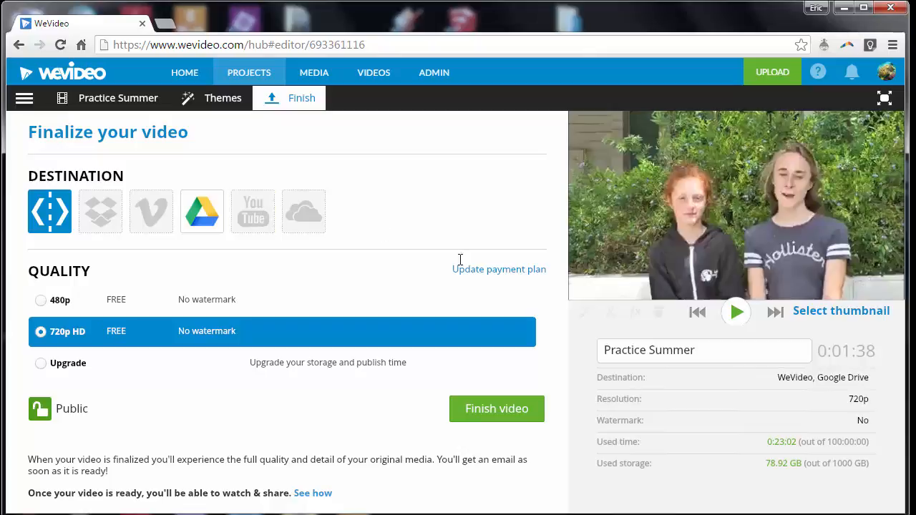
Step: Finish the Practice Summer video for export to the selected destinations
left_click(512, 407)
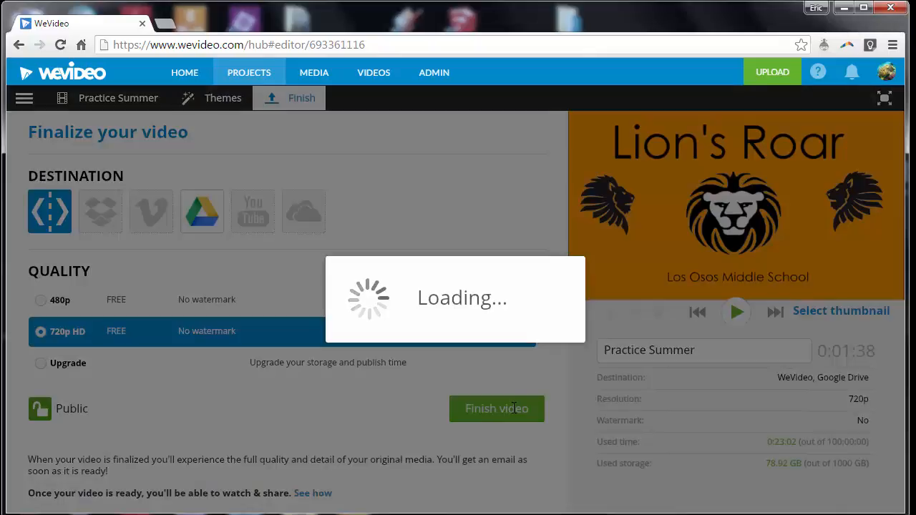